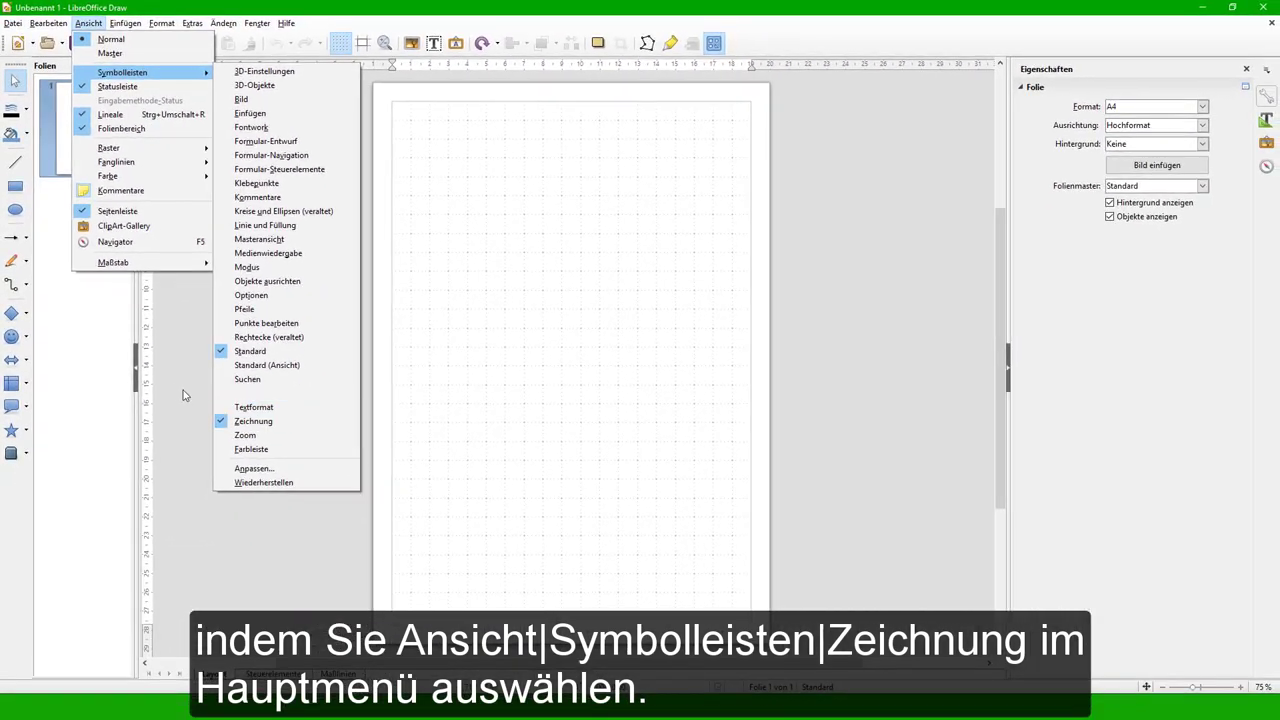
- Examine the line and arrow, curve, connector and basic shape variants of the drawing tools, plus the Drawing toolbar's own options
{"action": "left_click", "coordinate": [250, 559]}
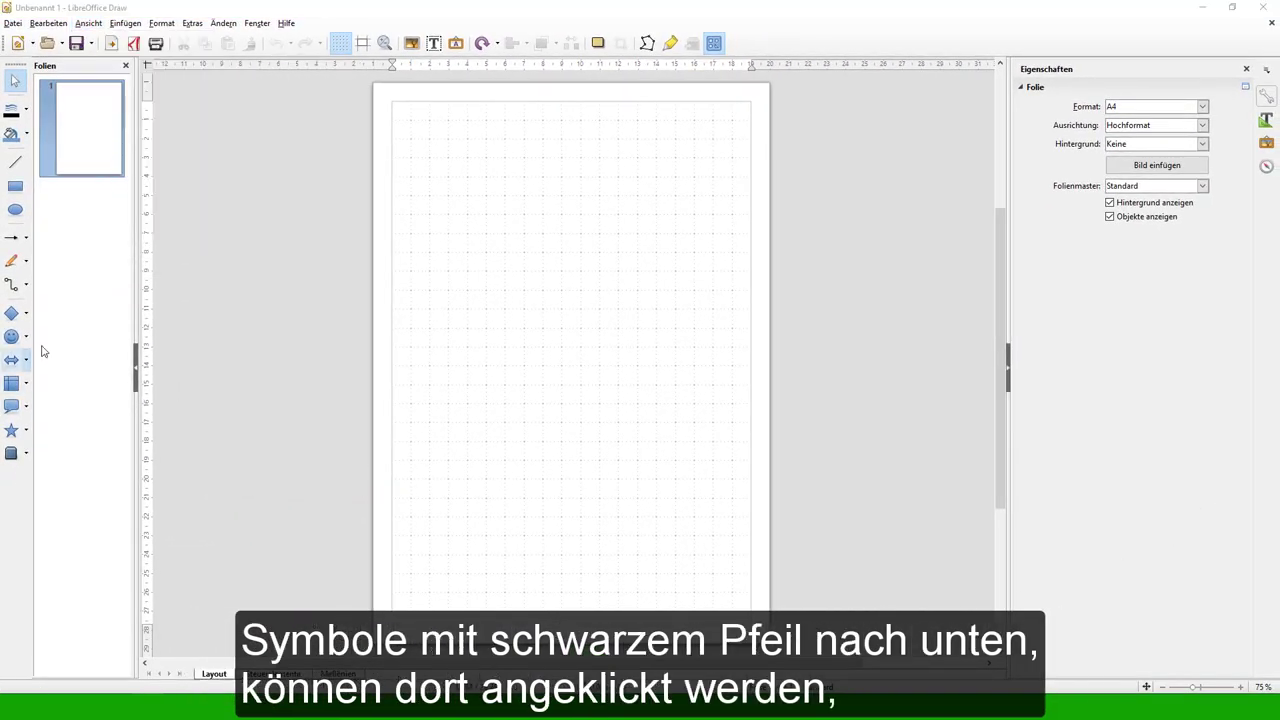
{"action": "left_click", "coordinate": [27, 244]}
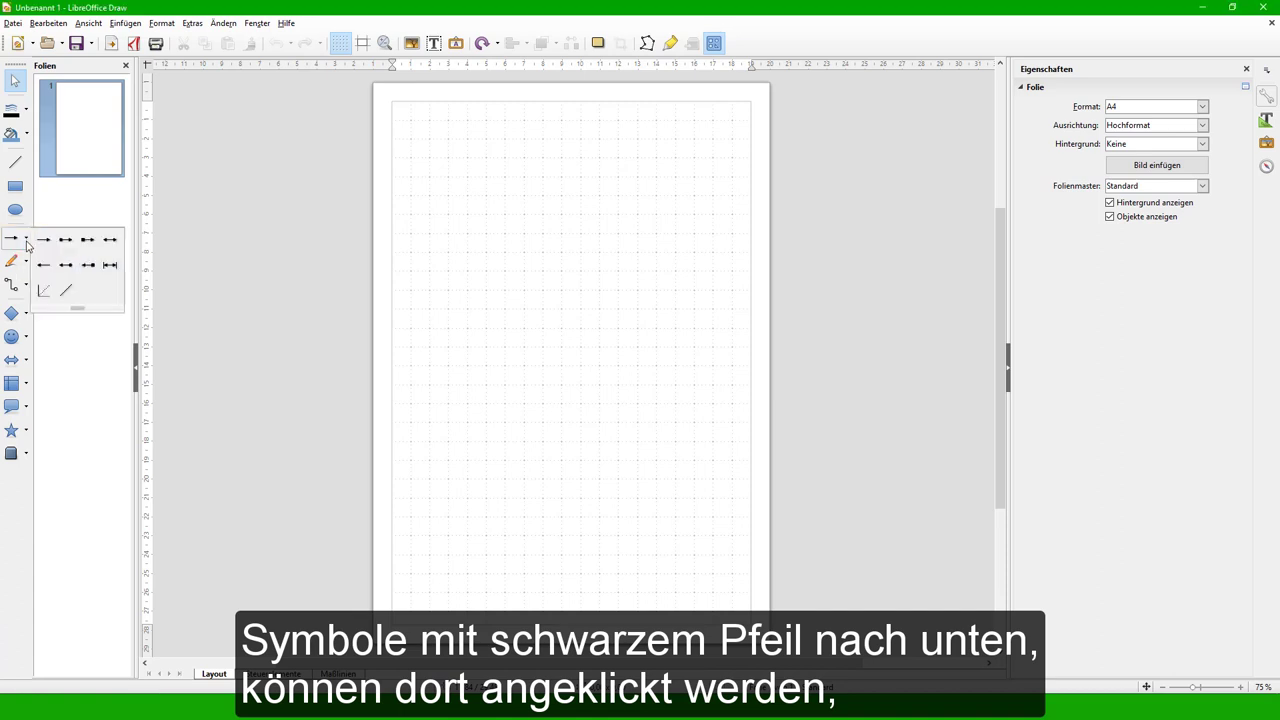
{"action": "left_click", "coordinate": [27, 244]}
{"action": "left_click", "coordinate": [27, 263]}
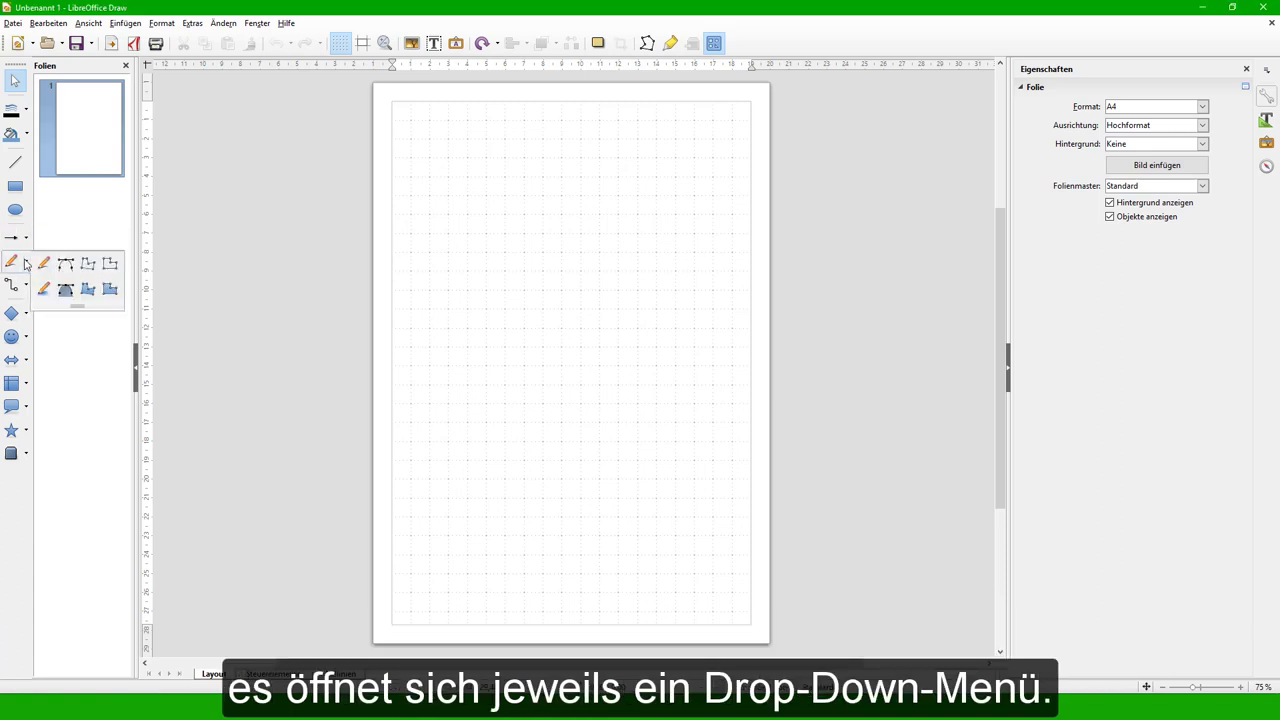
{"action": "left_click", "coordinate": [27, 263]}
{"action": "left_click", "coordinate": [27, 286]}
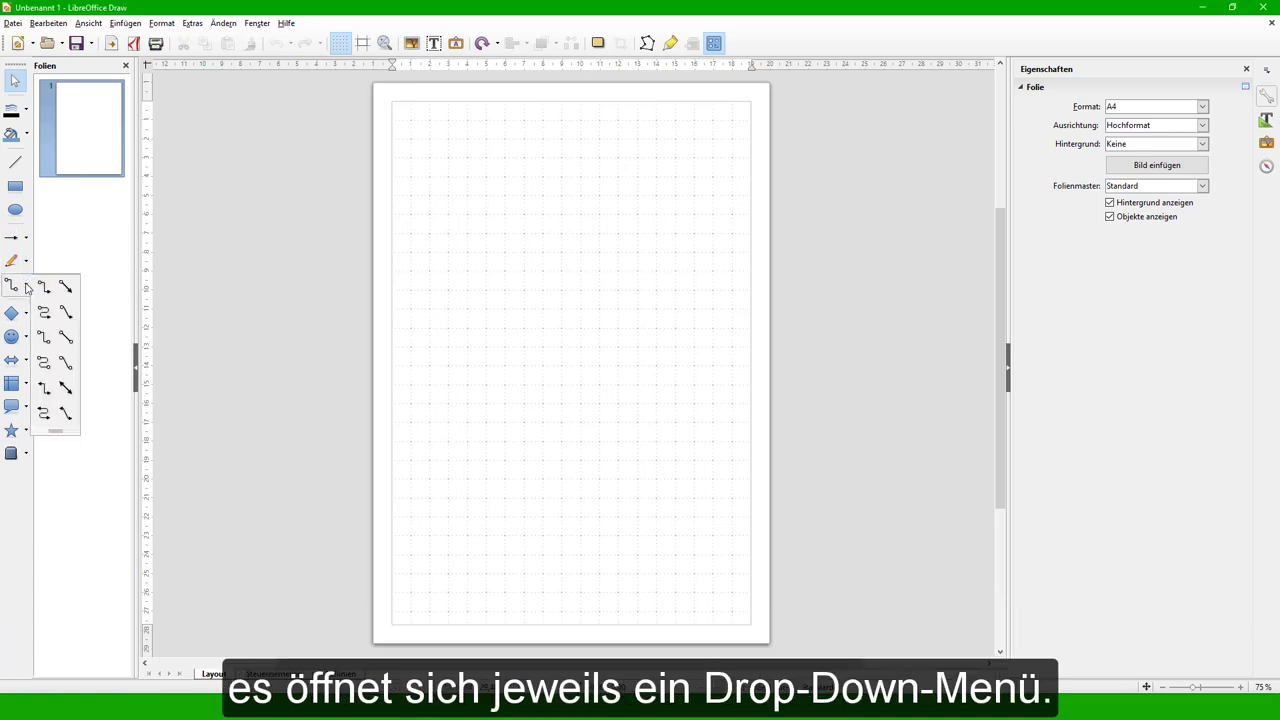
{"action": "left_click", "coordinate": [27, 286]}
{"action": "left_click", "coordinate": [27, 314]}
{"action": "left_click", "coordinate": [25, 315]}
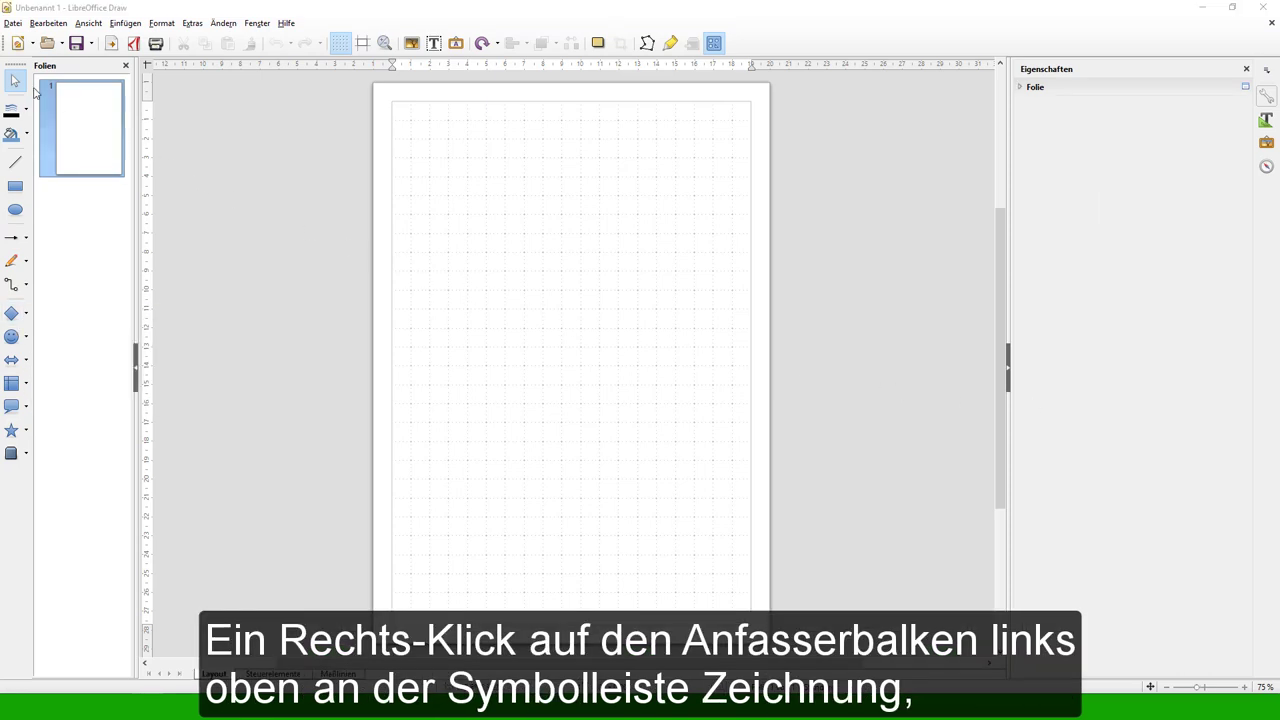
{"action": "right_click", "coordinate": [14, 64]}
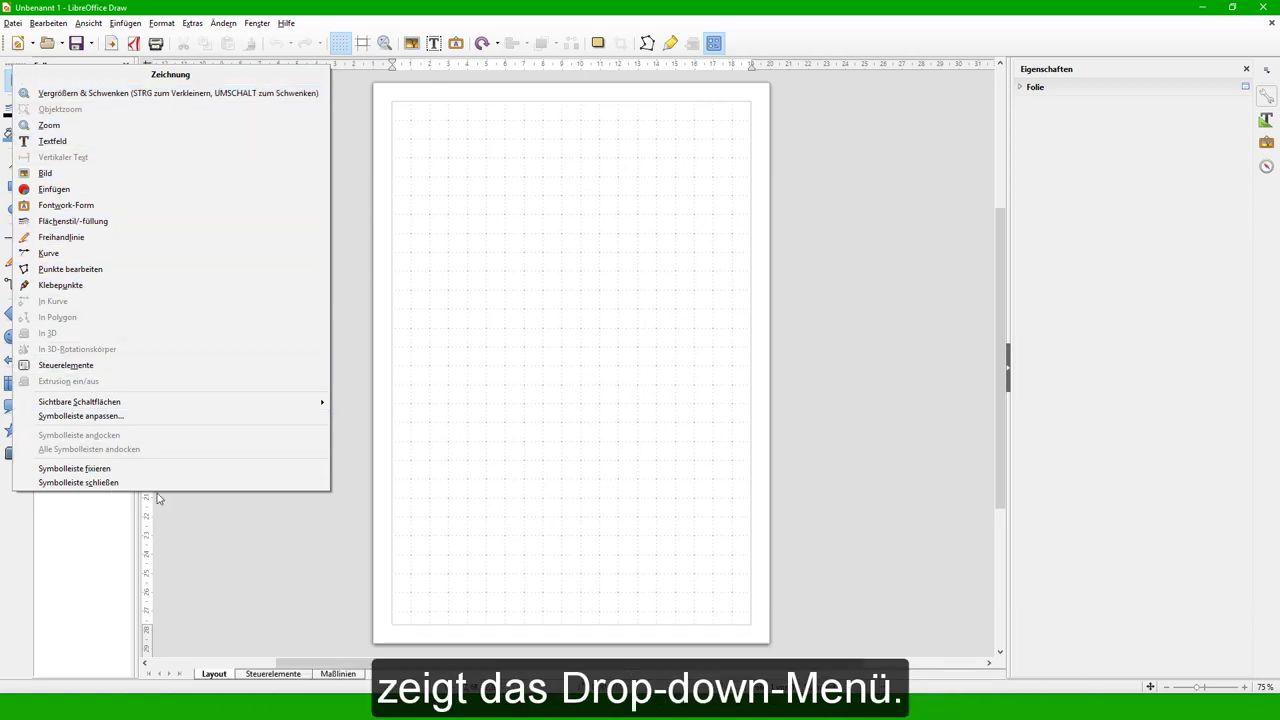
{"action": "left_click", "coordinate": [465, 593]}
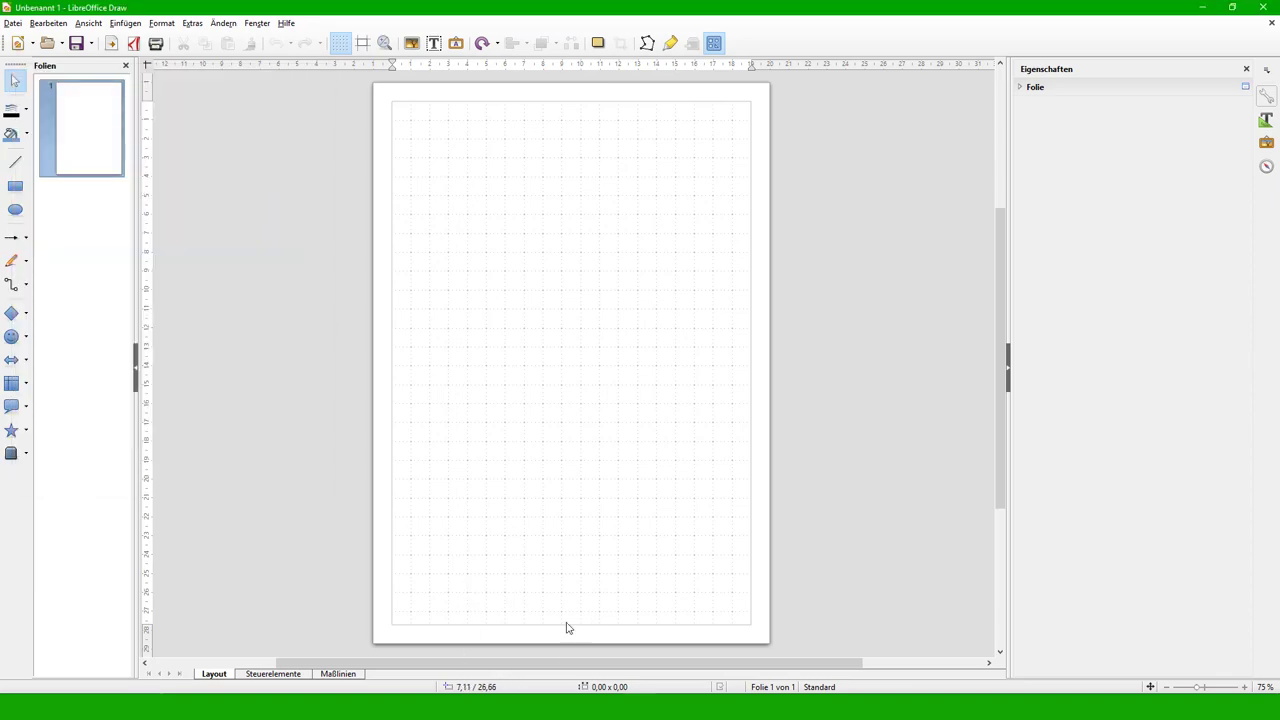
- Draw a circle about 4.2 cm across in the upper middle of the page, then delete it
{"action": "left_click", "coordinate": [15, 209]}
{"action": "left_click_drag", "start_coordinate": [540, 229], "coordinate": [548, 238]}
{"action": "left_click_drag", "start_coordinate": [806, 14], "coordinate": [914, 105]}
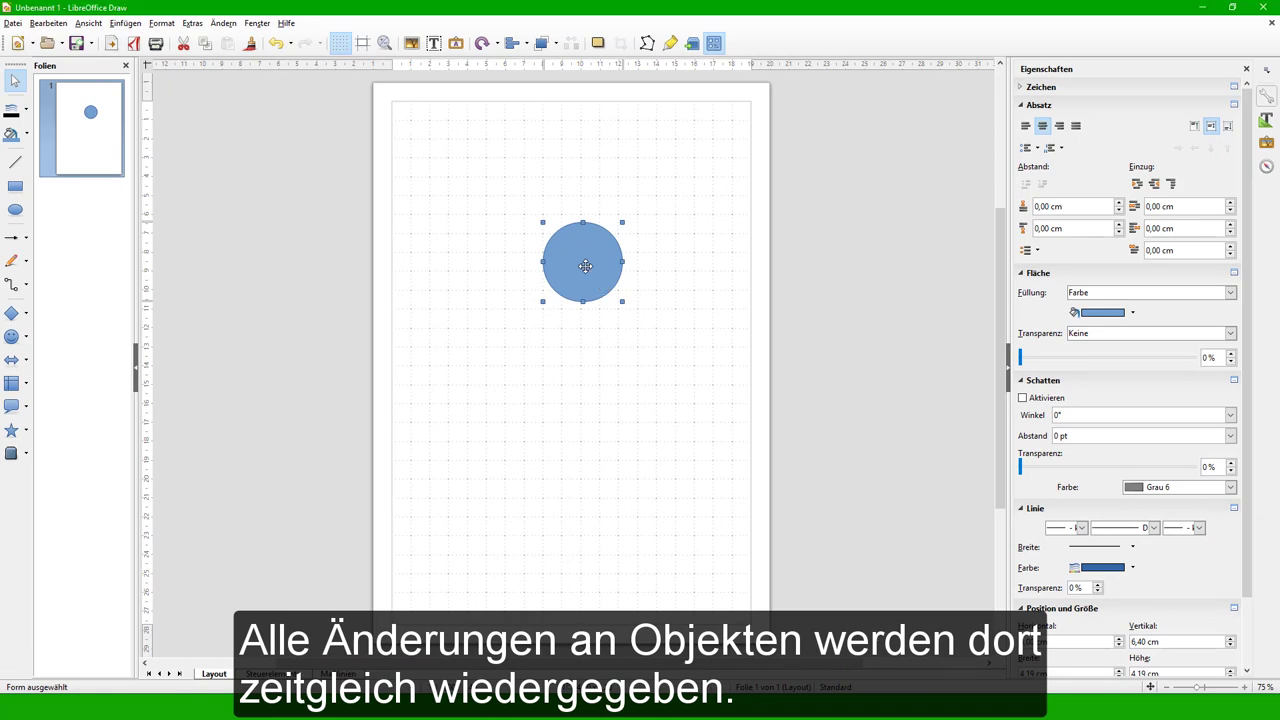
{"action": "key", "text": "Delete"}
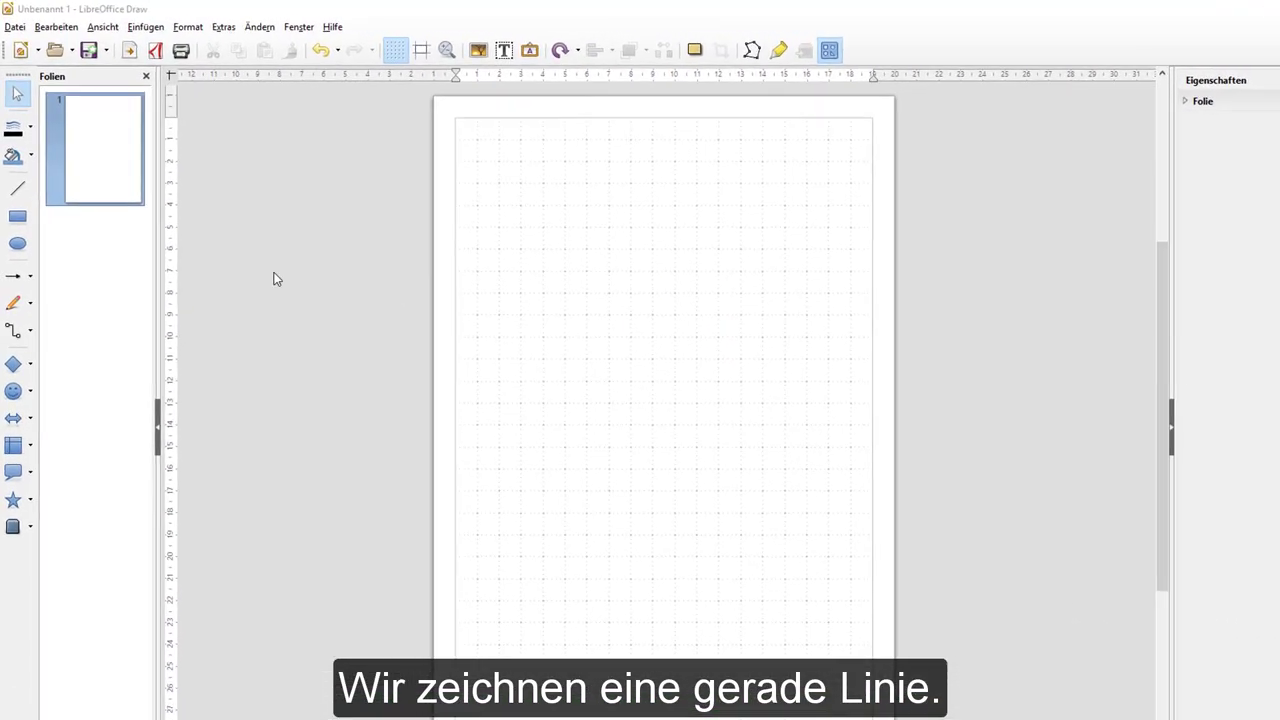
- Draw a horizontal line about 6 cm long in the middle of the page and a slightly sloping line below it
{"action": "left_click", "coordinate": [17, 188]}
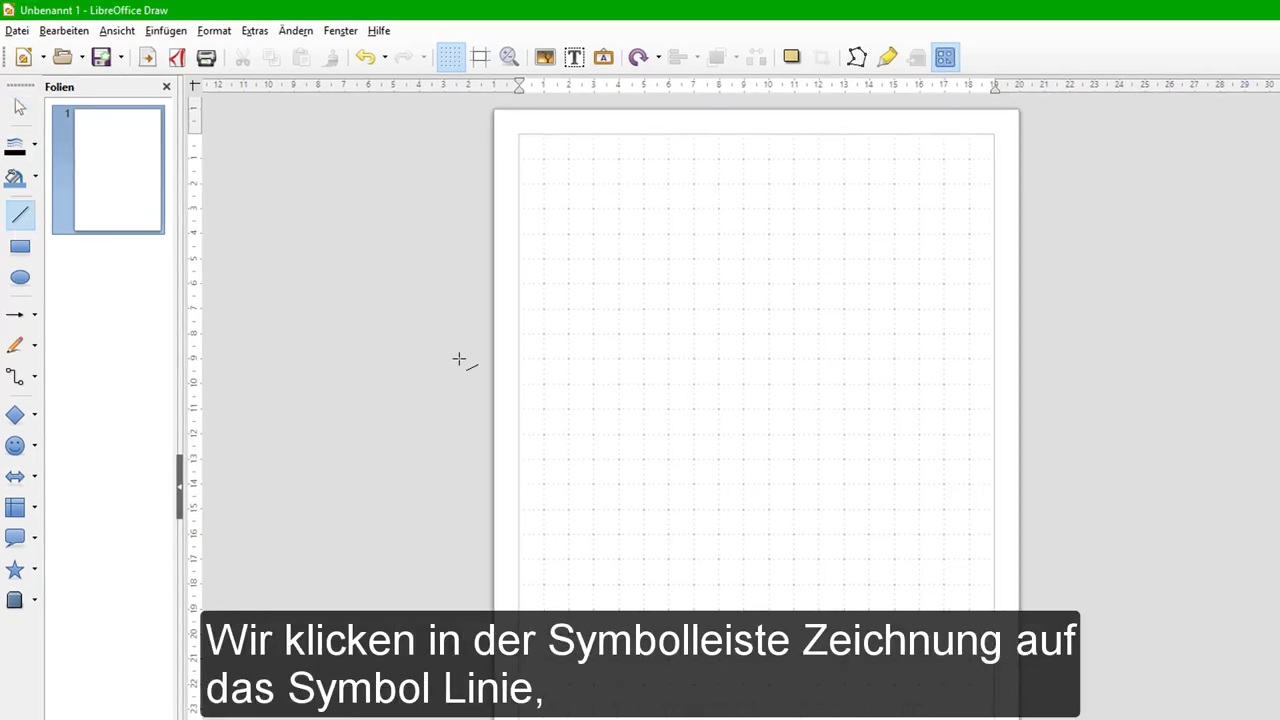
{"action": "mouse_move", "coordinate": [669, 386]}
{"action": "left_mouse_down"}
{"action": "mouse_move", "coordinate": [838, 399]}
{"action": "mouse_move", "coordinate": [809, 294]}
{"action": "mouse_move", "coordinate": [760, 257]}
{"action": "mouse_move", "coordinate": [683, 238]}
{"action": "mouse_move", "coordinate": [559, 279]}
{"action": "mouse_move", "coordinate": [528, 394]}
{"action": "mouse_move", "coordinate": [557, 464]}
{"action": "mouse_move", "coordinate": [634, 517]}
{"action": "mouse_move", "coordinate": [751, 504]}
{"action": "mouse_move", "coordinate": [789, 389]}
{"action": "mouse_move", "coordinate": [819, 386]}
{"action": "left_mouse_up"}
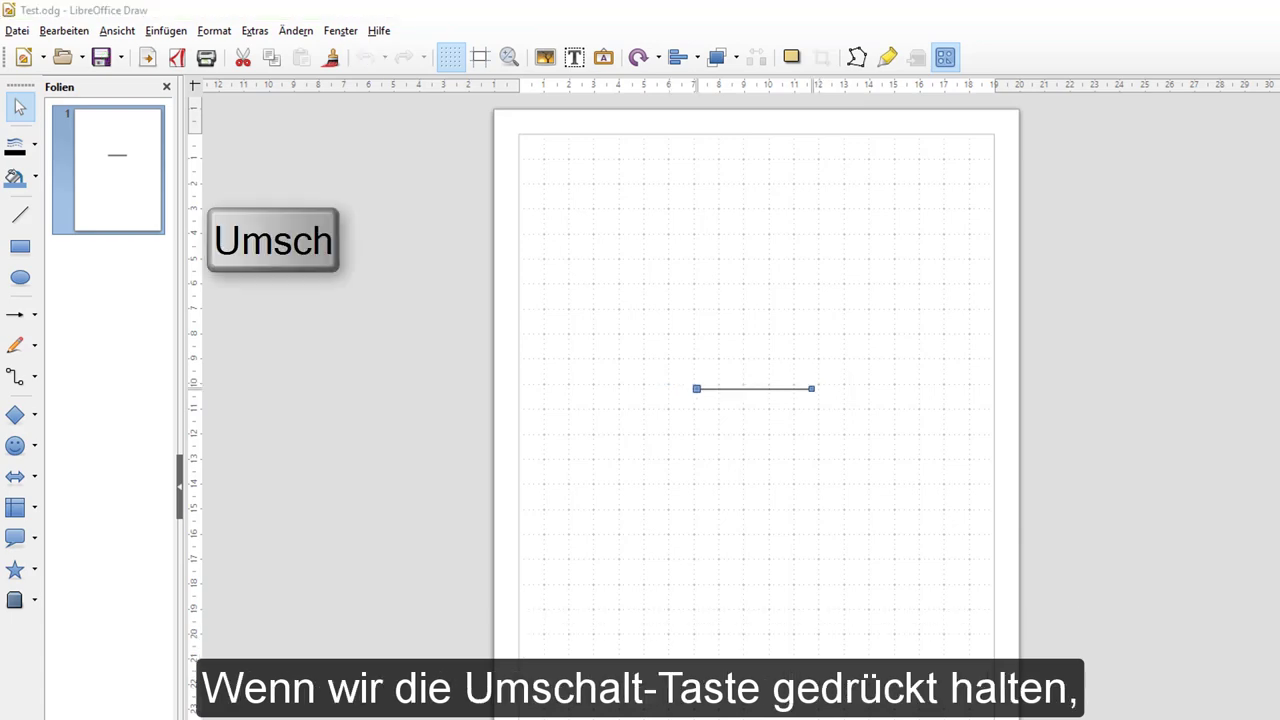
{"action": "left_click", "coordinate": [20, 215]}
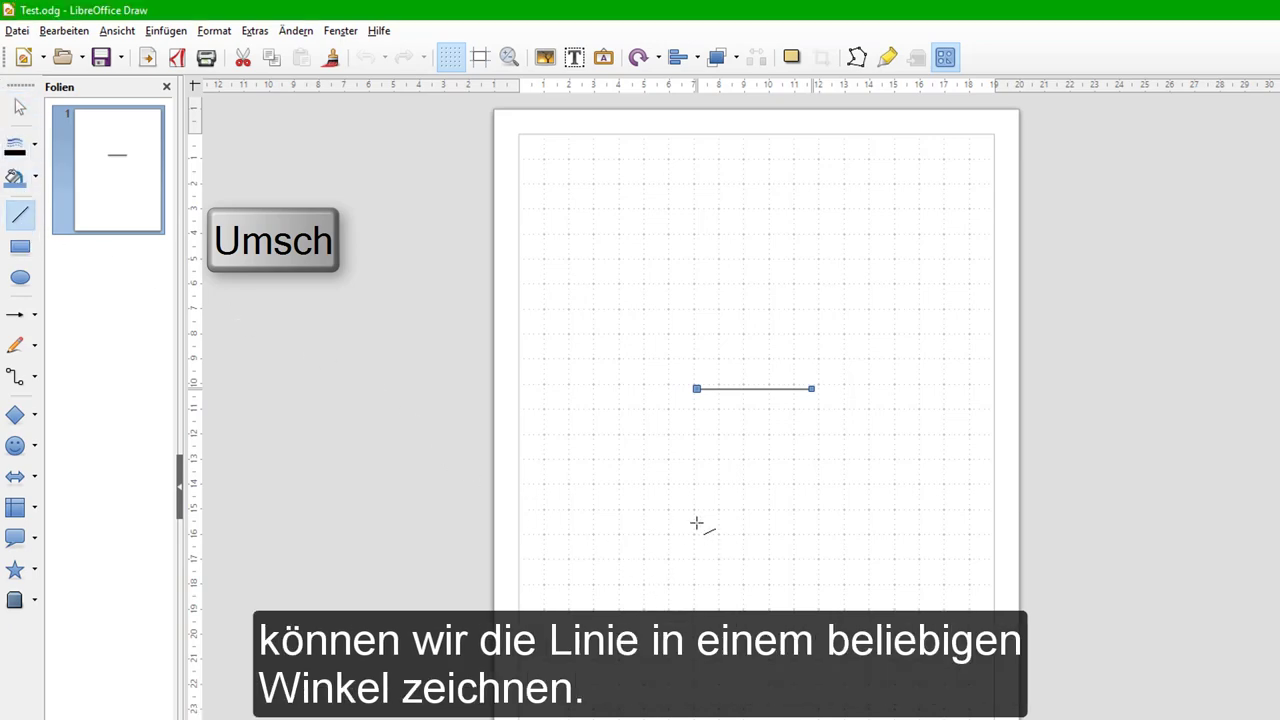
{"action": "left_click_drag", "start_coordinate": [686, 535], "coordinate": [796, 544]}
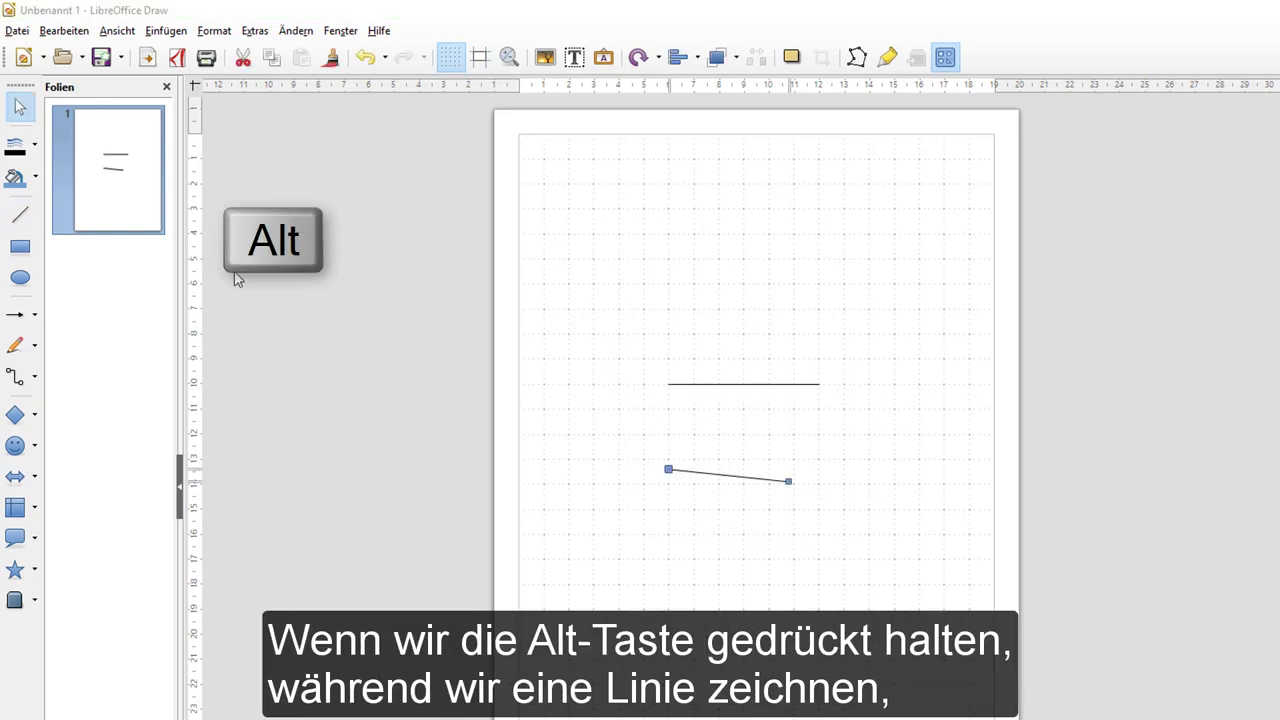
- Draw a vertical line about 10.3 cm long beside the two lines, extending symmetrically from its centre, and deselect it
{"action": "left_click", "coordinate": [22, 219]}
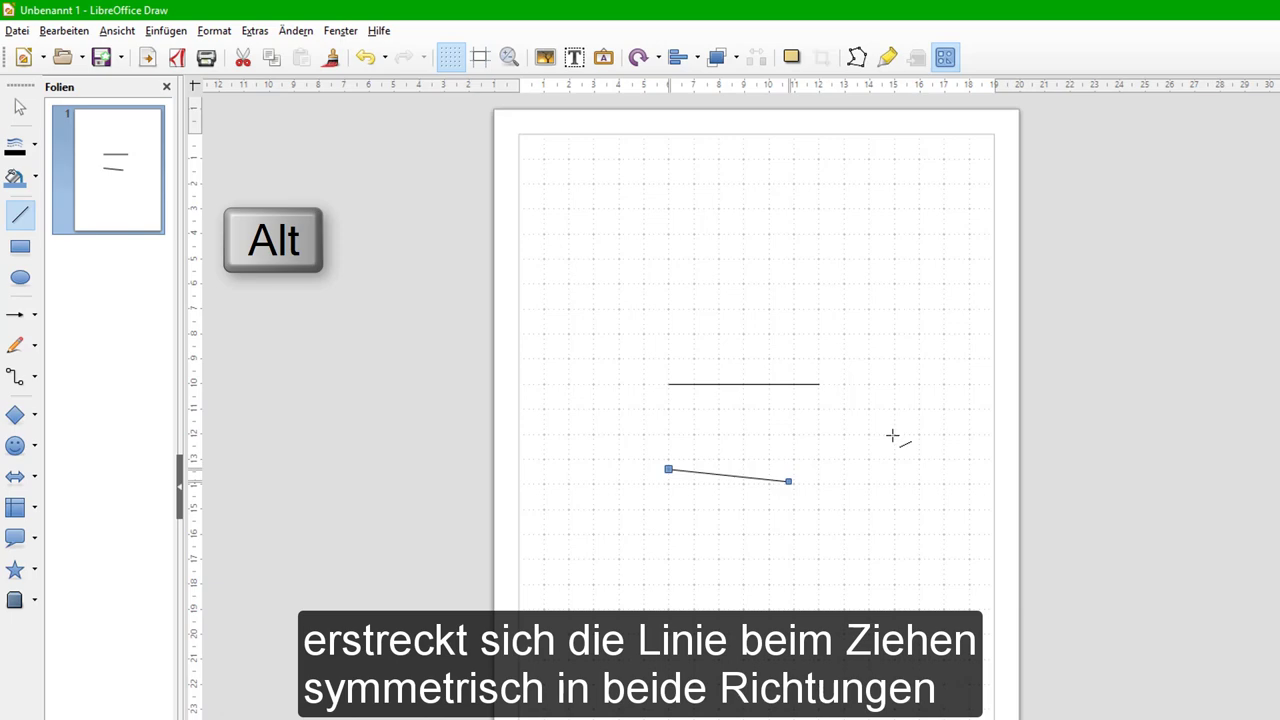
{"action": "left_click_drag", "start_coordinate": [892, 436], "coordinate": [891, 309]}
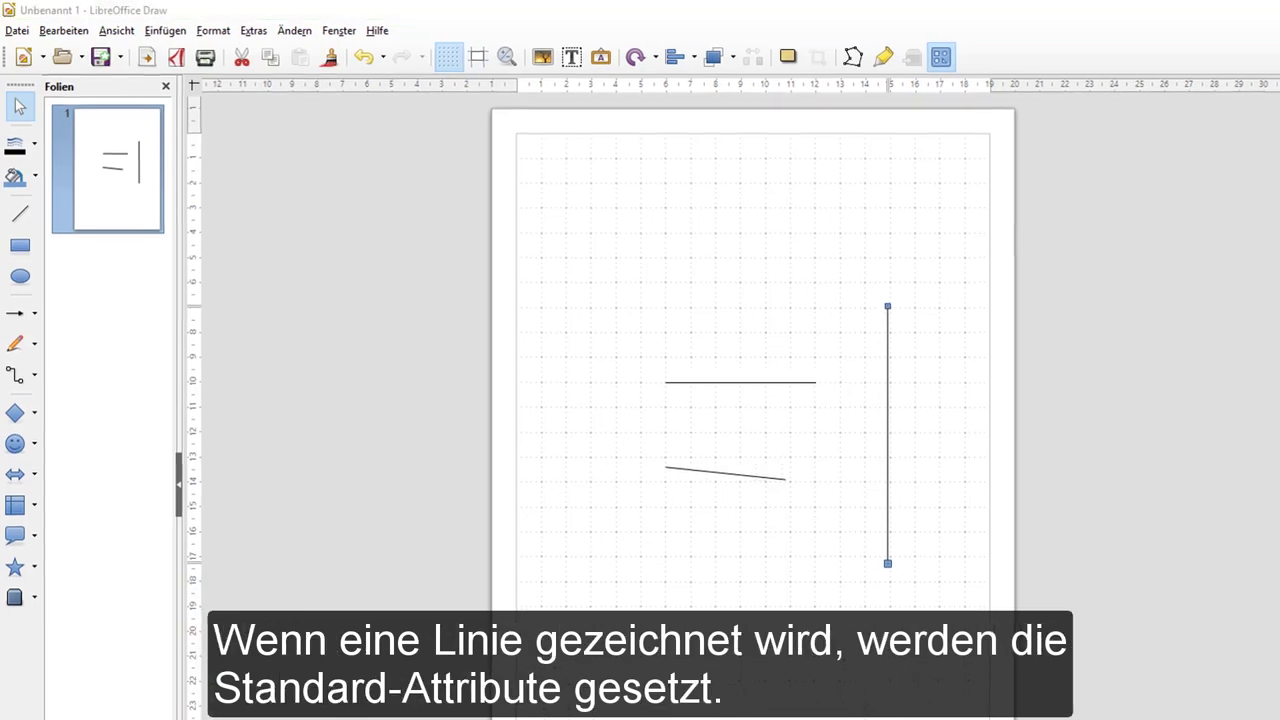
{"action": "left_click", "coordinate": [929, 604]}
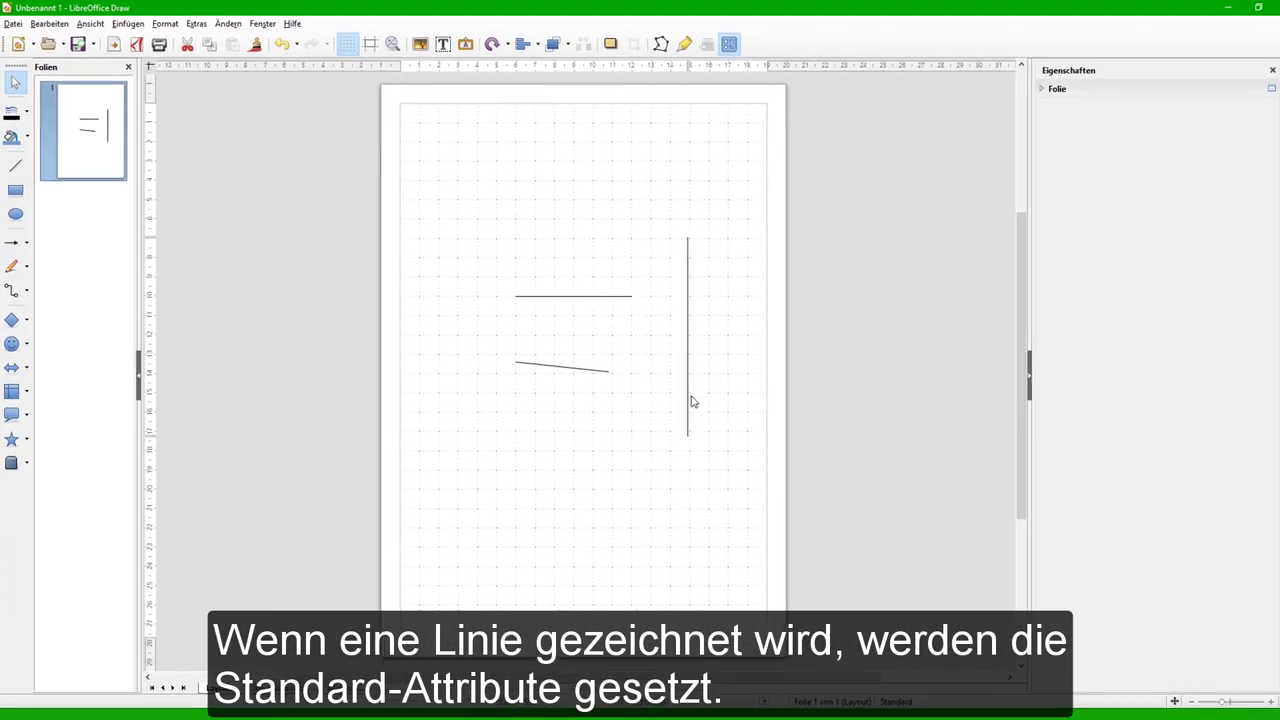
- Give the vertical line a width of 6.0 pt and a light blue colour
{"action": "left_click", "coordinate": [730, 402]}
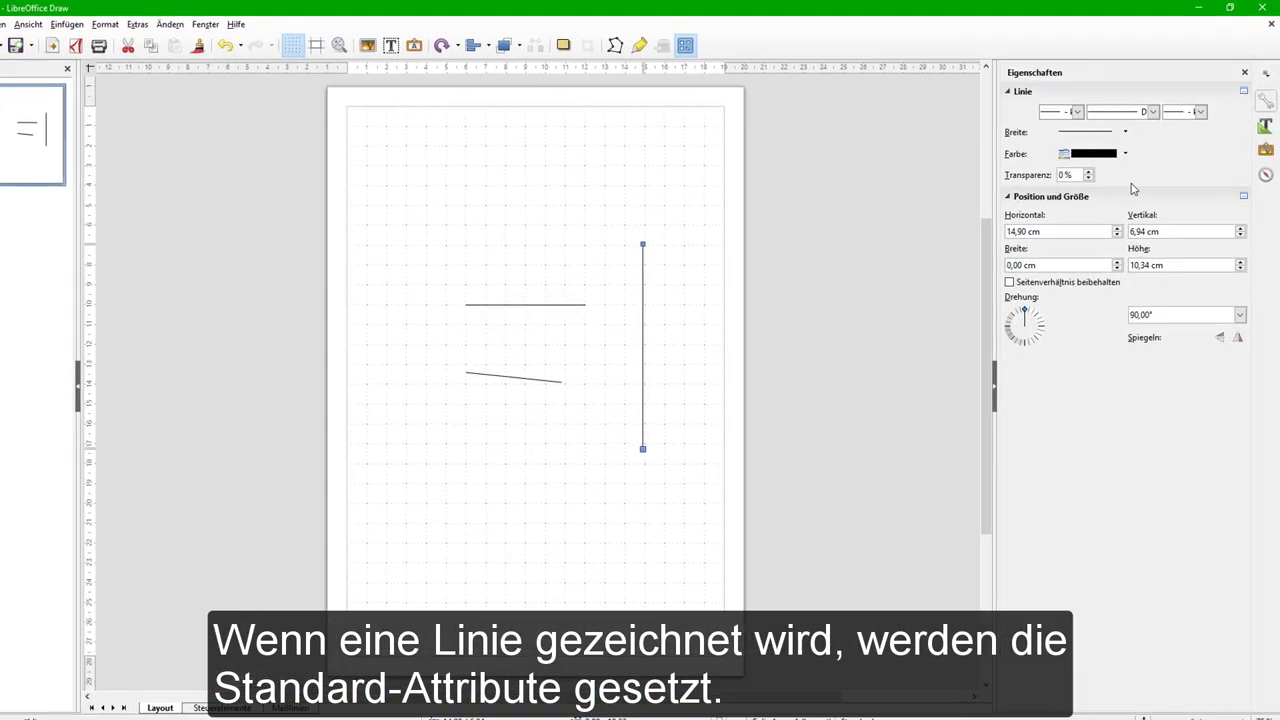
{"action": "left_click", "coordinate": [1133, 128]}
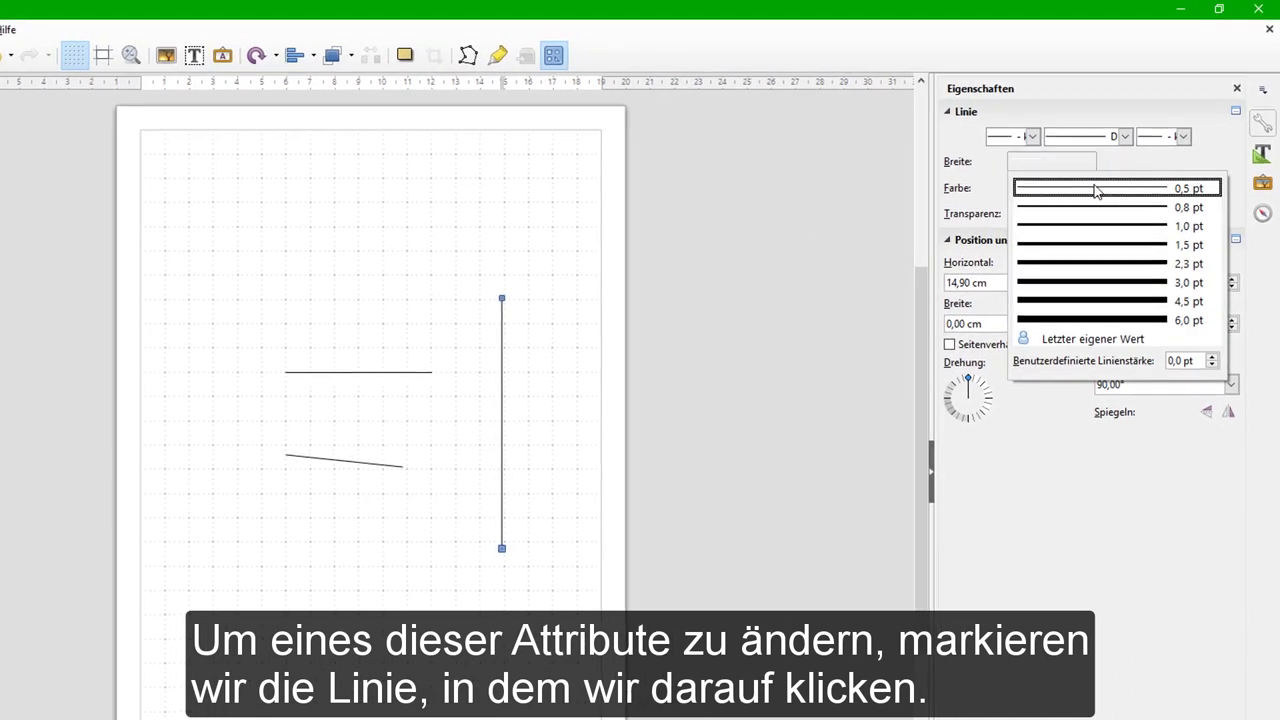
{"action": "left_click", "coordinate": [1103, 320]}
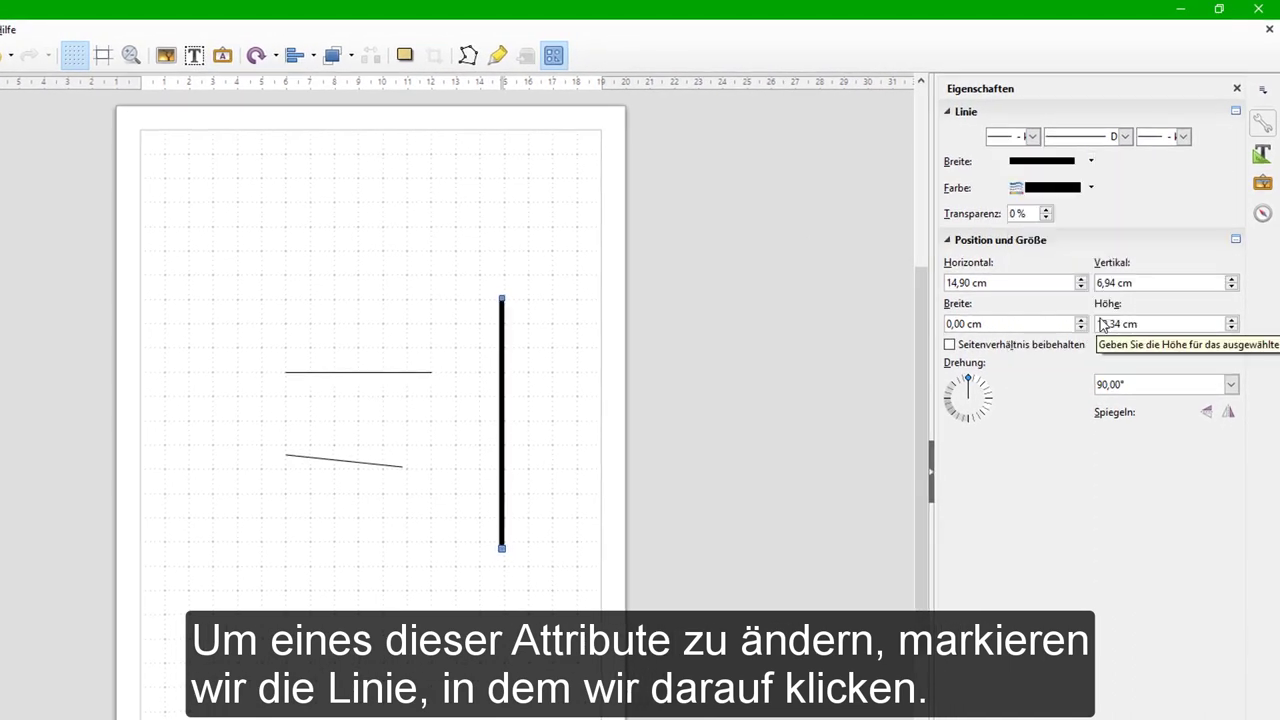
{"action": "left_click", "coordinate": [1091, 188]}
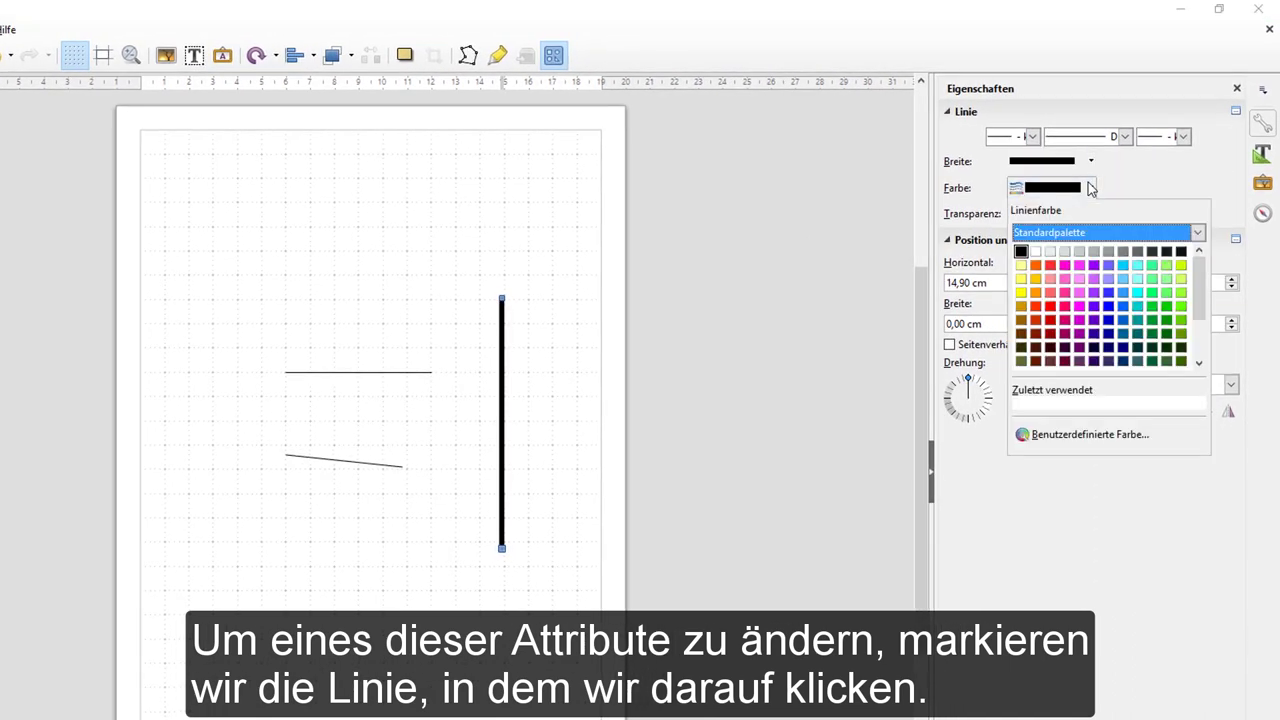
{"action": "left_click", "coordinate": [1123, 293]}
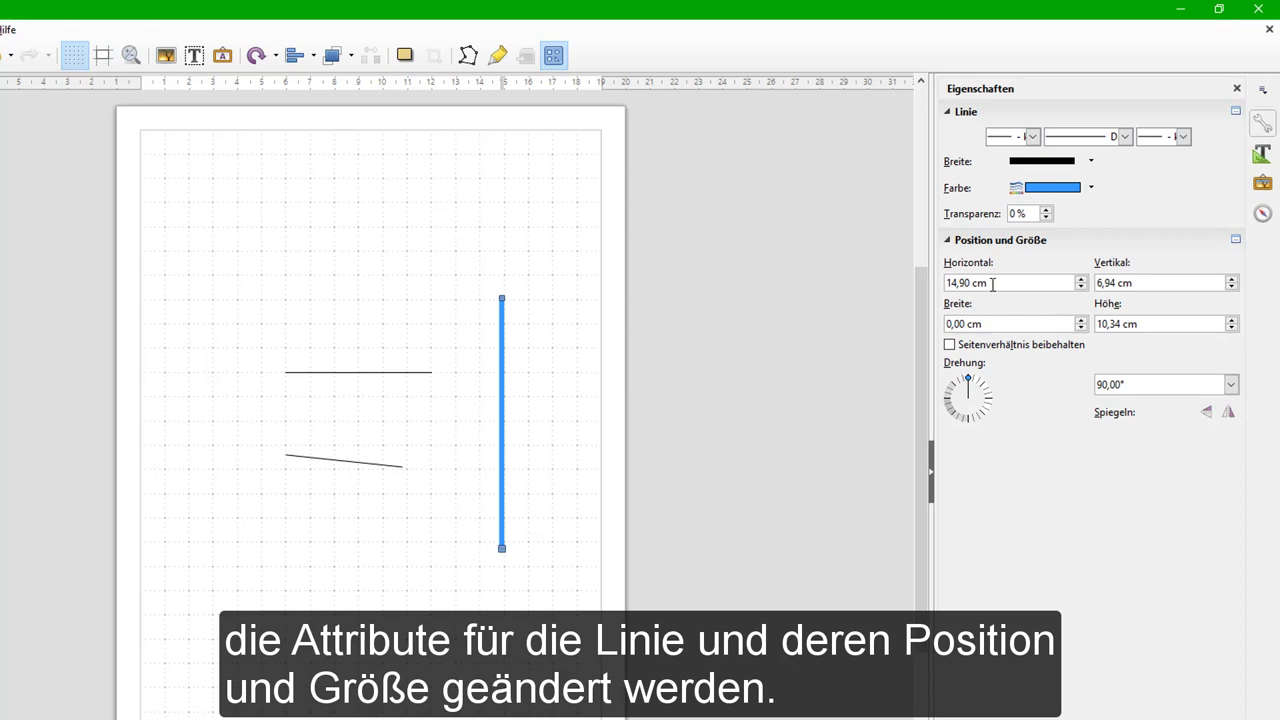
- Set the blue line's horizontal position to 1 cm
{"action": "left_click_drag", "start_coordinate": [992, 284], "coordinate": [923, 283]}
{"action": "type", "text": "1"}
{"action": "key", "text": "Return"}
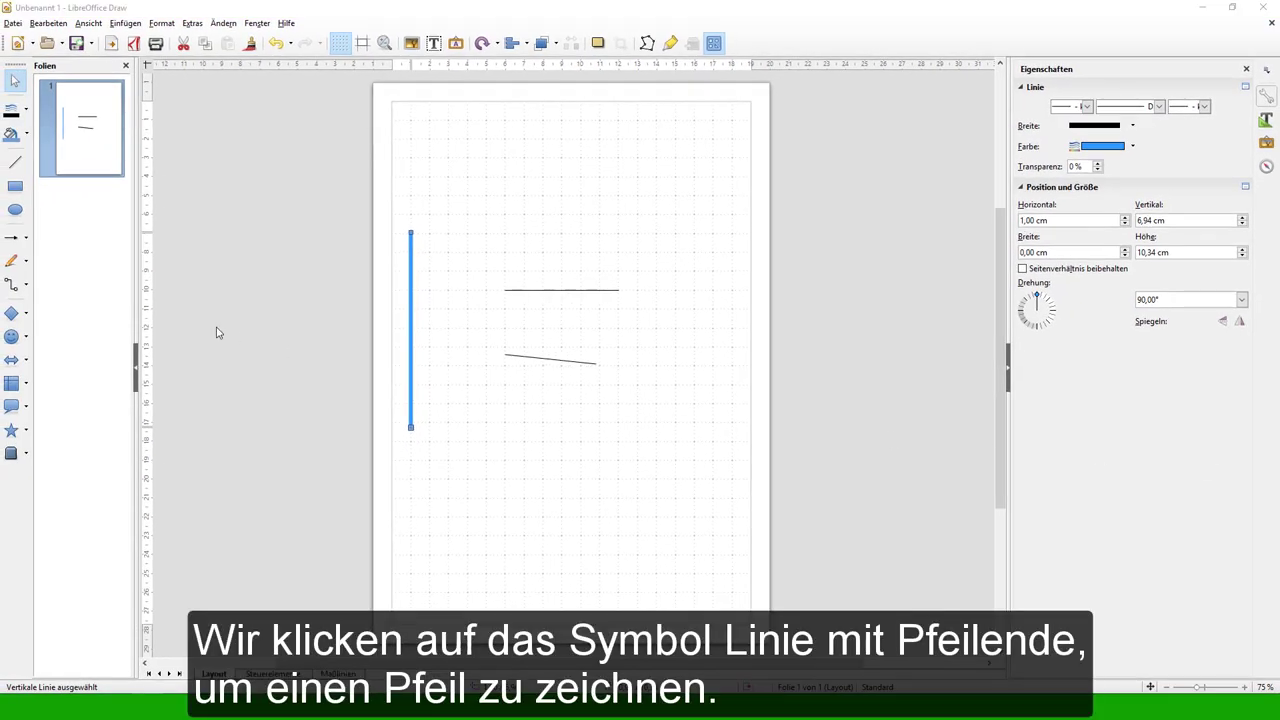
- Draw a line ending in an arrow at 45°, about 10.7 cm wide and high, rising across the two short lines
{"action": "left_click", "coordinate": [12, 238]}
{"action": "left_click", "coordinate": [27, 239]}
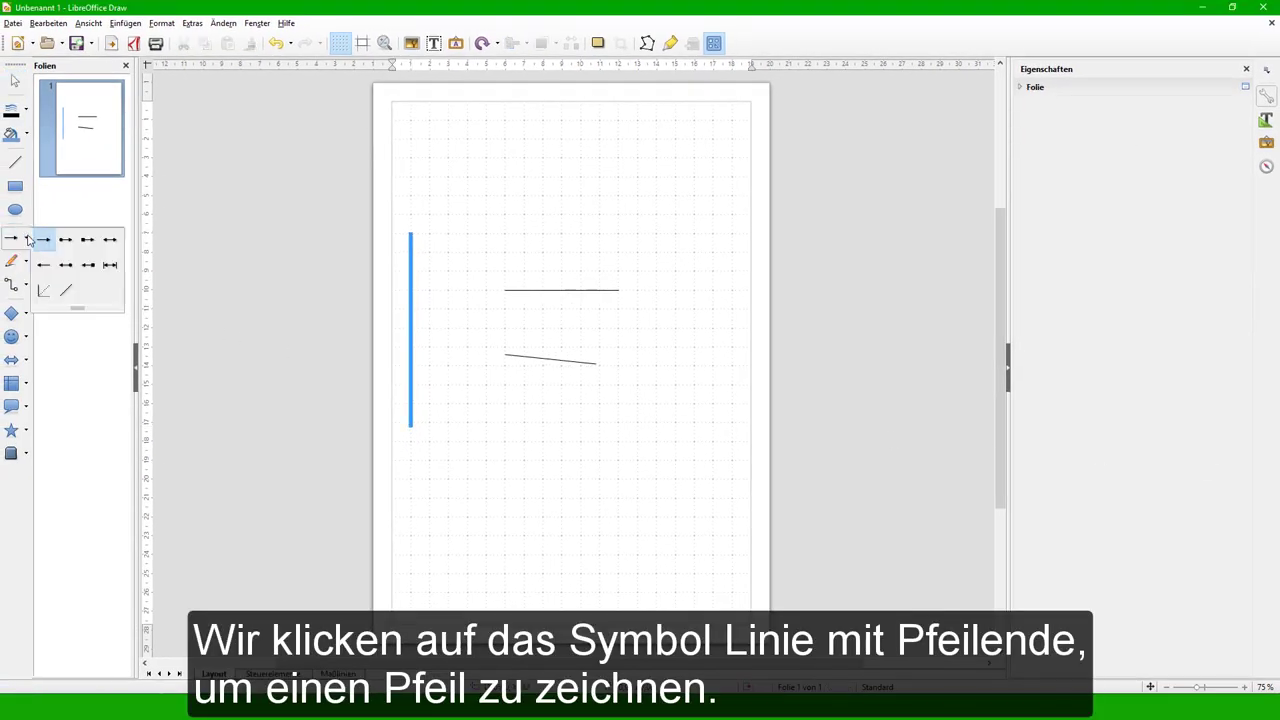
{"action": "left_click", "coordinate": [54, 246]}
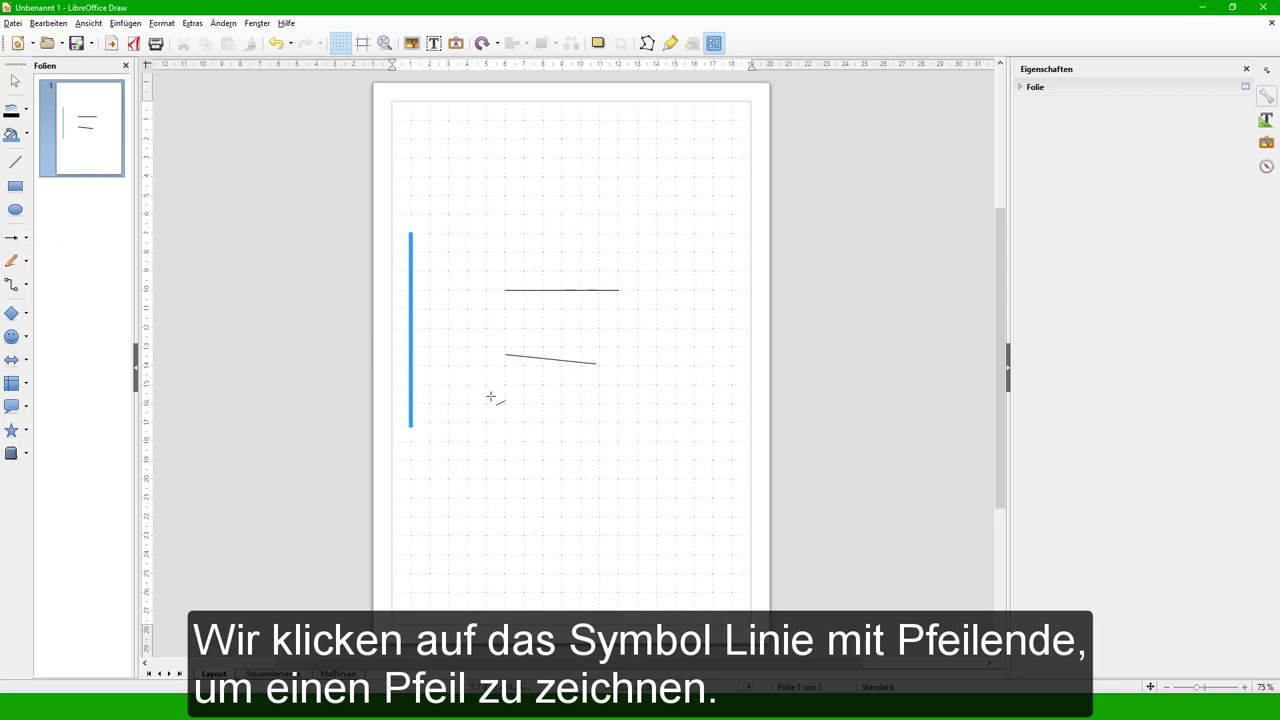
{"action": "left_click_drag", "start_coordinate": [465, 411], "coordinate": [652, 222]}
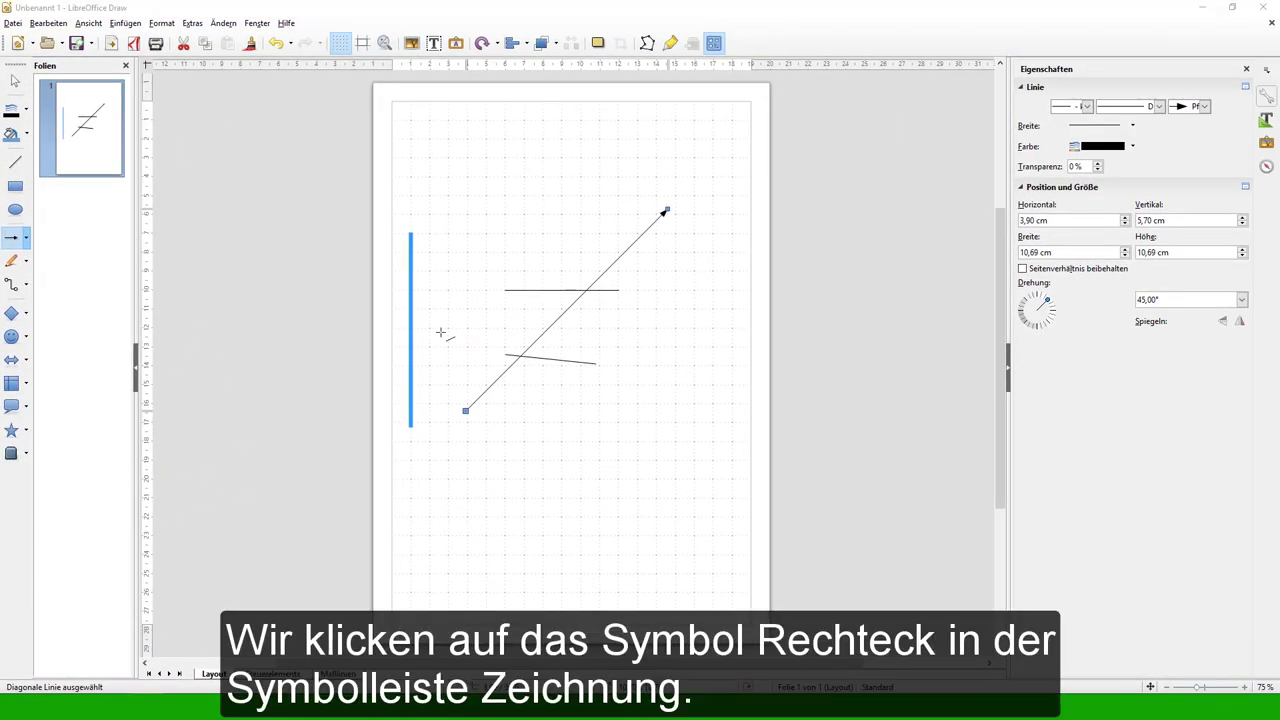
- Draw a square about 3 cm wide above the blue line and a wide, flat rectangle to the right of it
{"action": "left_click", "coordinate": [15, 186]}
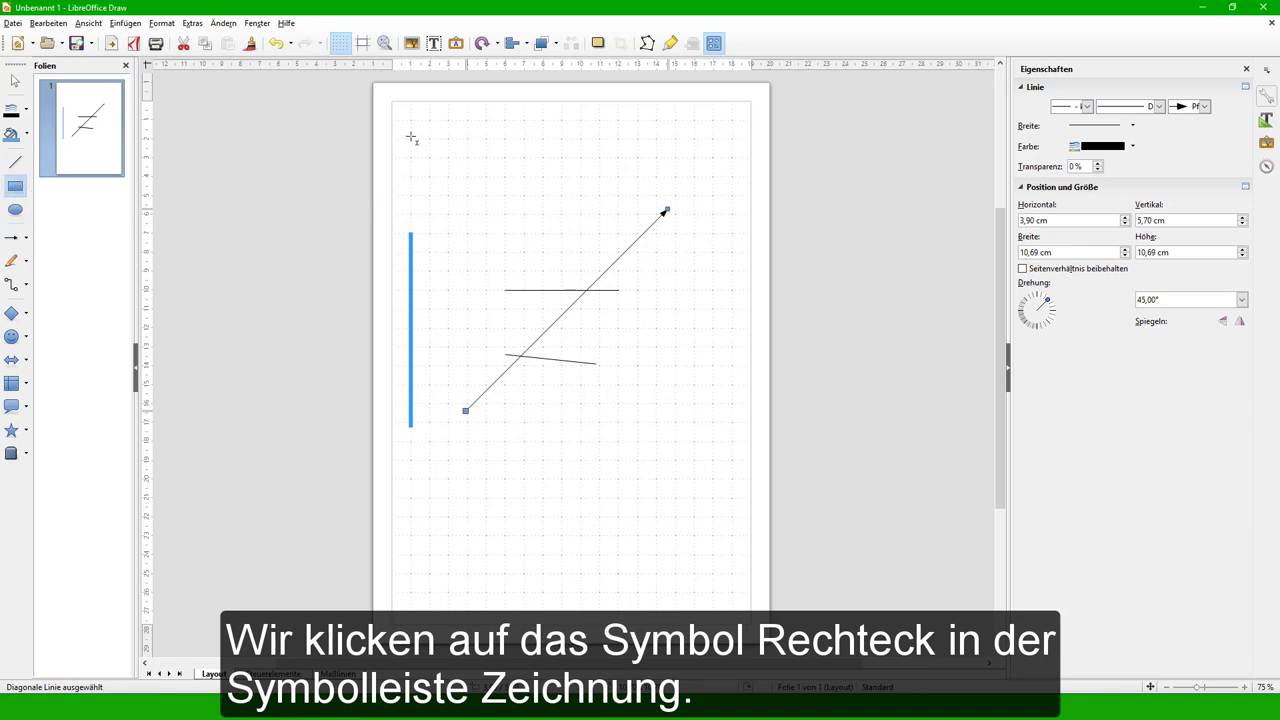
{"action": "left_click_drag", "start_coordinate": [411, 137], "coordinate": [466, 171]}
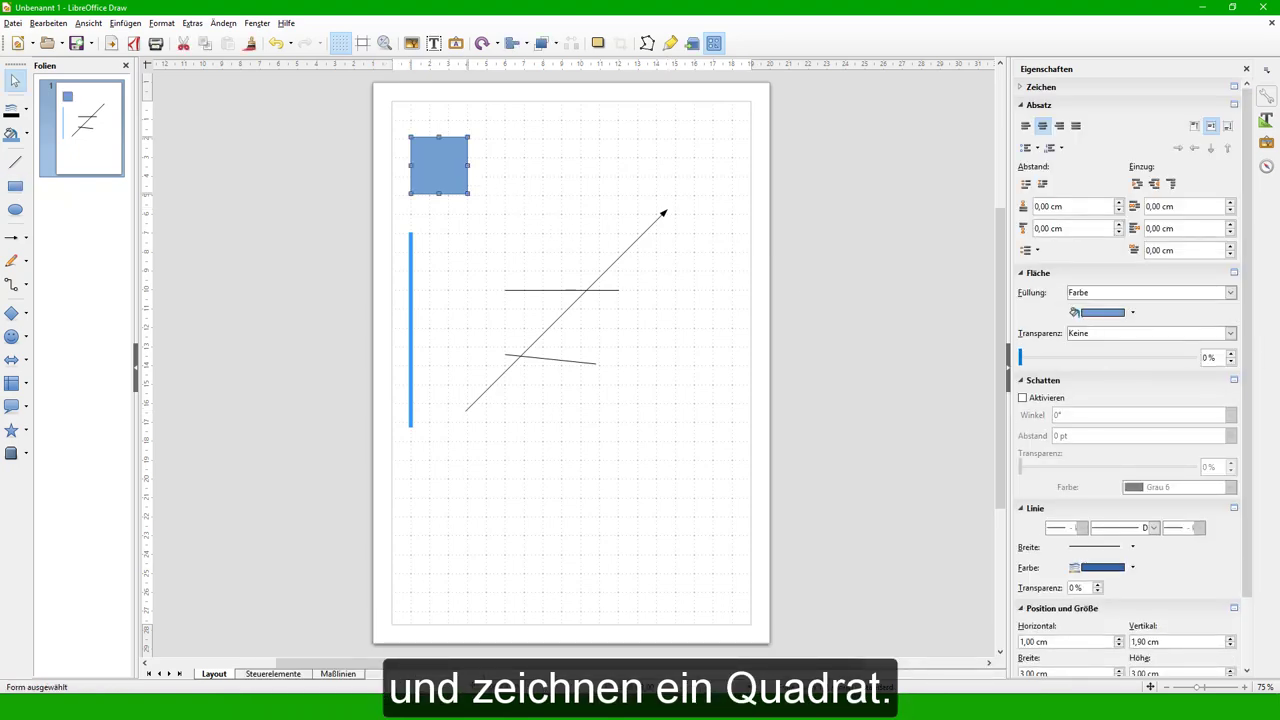
{"action": "key", "text": "shift"}
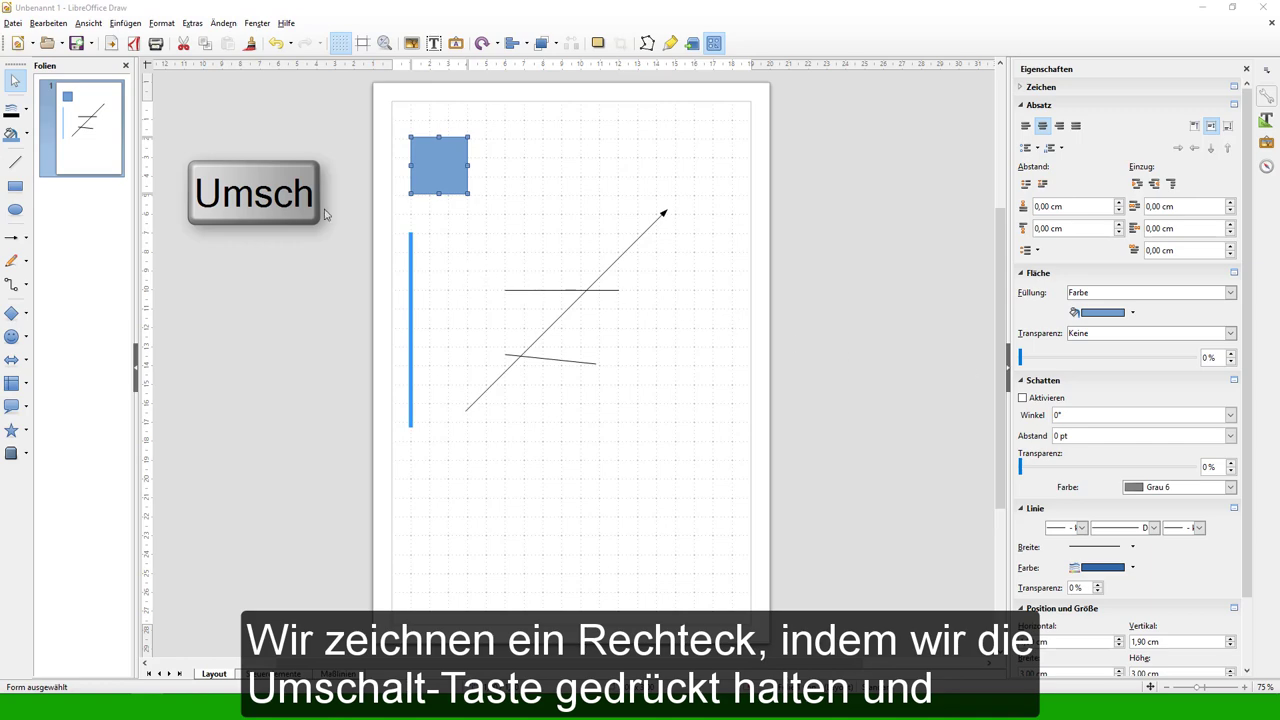
{"action": "left_click", "coordinate": [15, 186]}
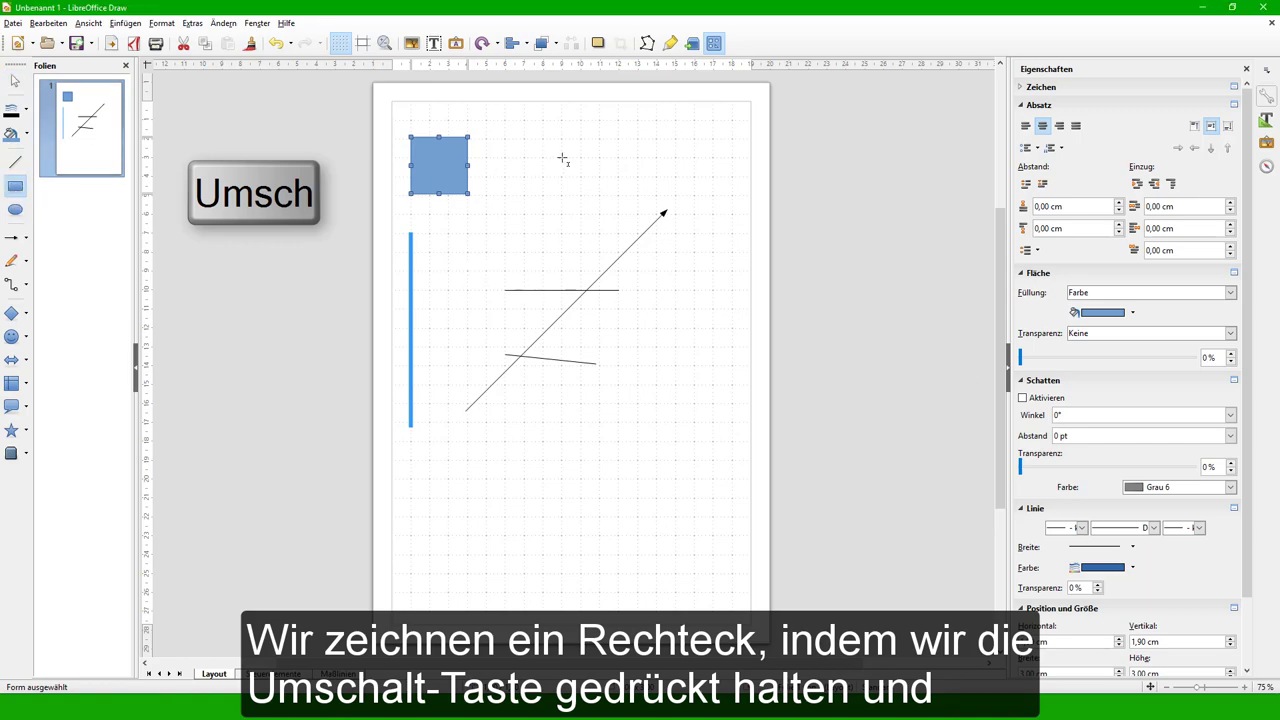
{"action": "left_click_drag", "start_coordinate": [522, 126], "coordinate": [659, 156]}
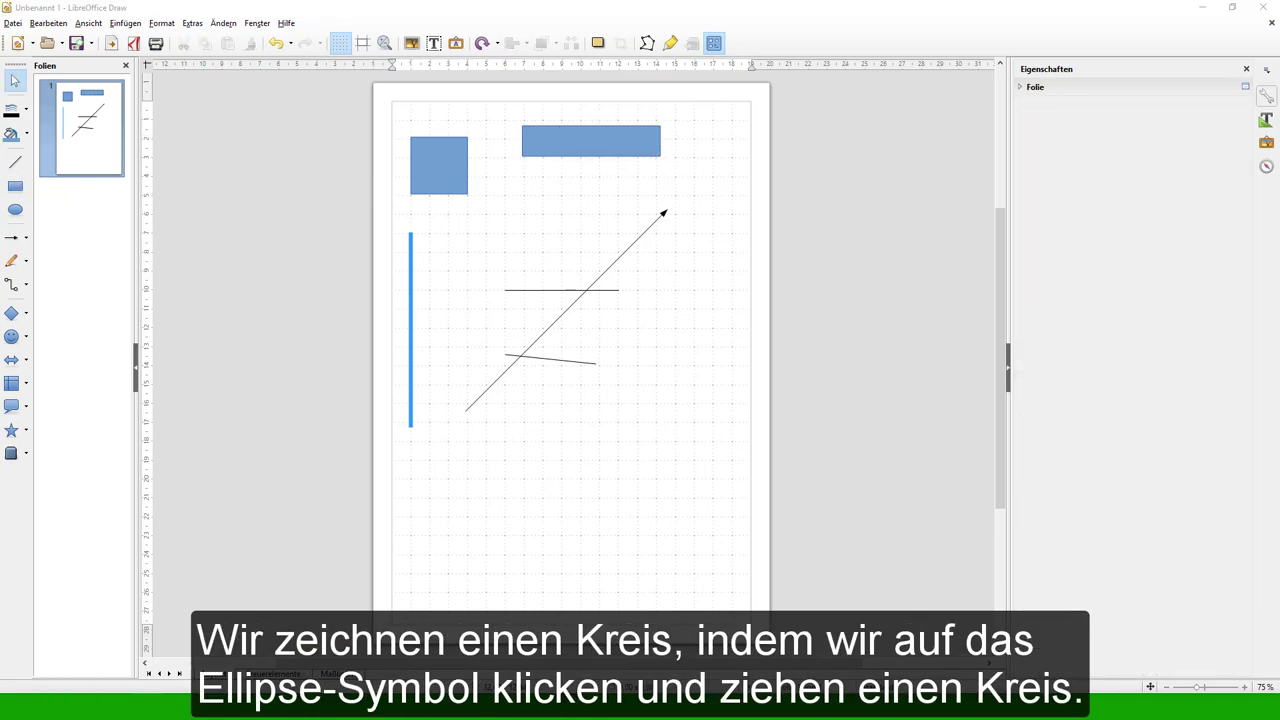
- Draw a circle about 3.4 cm across below the rectangle and a flat ellipse about 1.5 cm high near the right page margin
{"action": "left_click", "coordinate": [15, 209]}
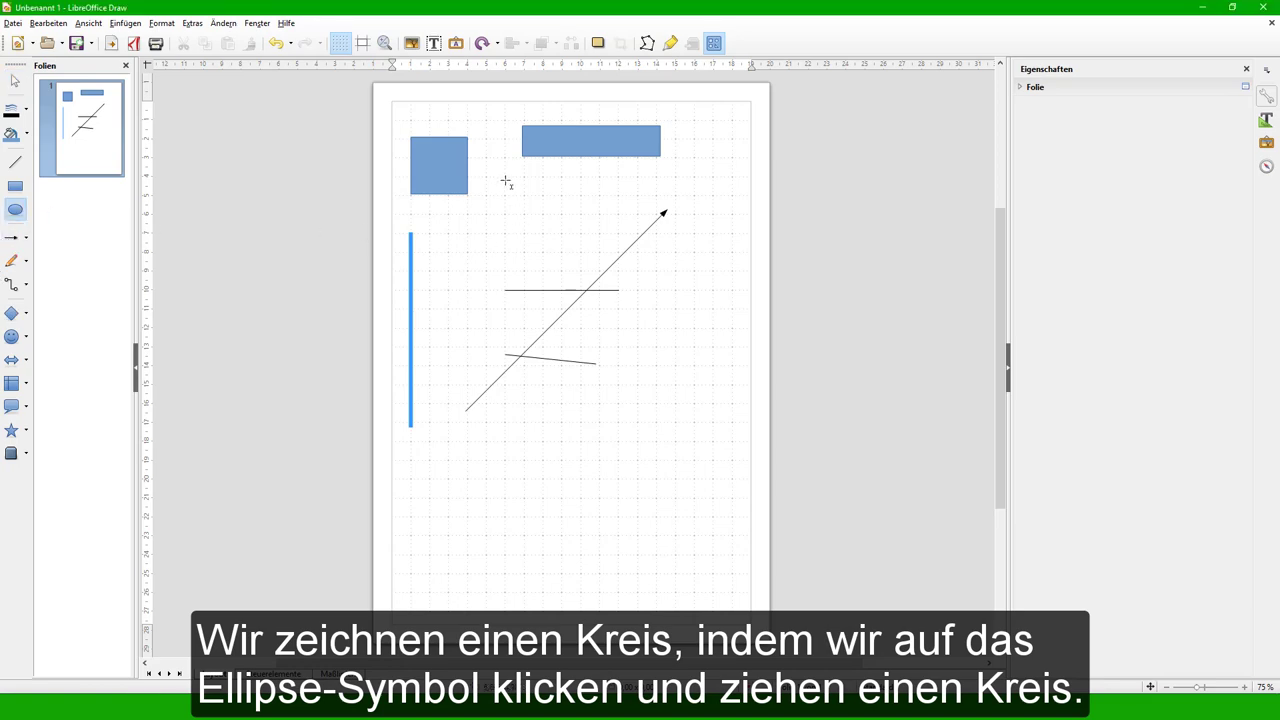
{"action": "left_click_drag", "start_coordinate": [506, 186], "coordinate": [572, 251]}
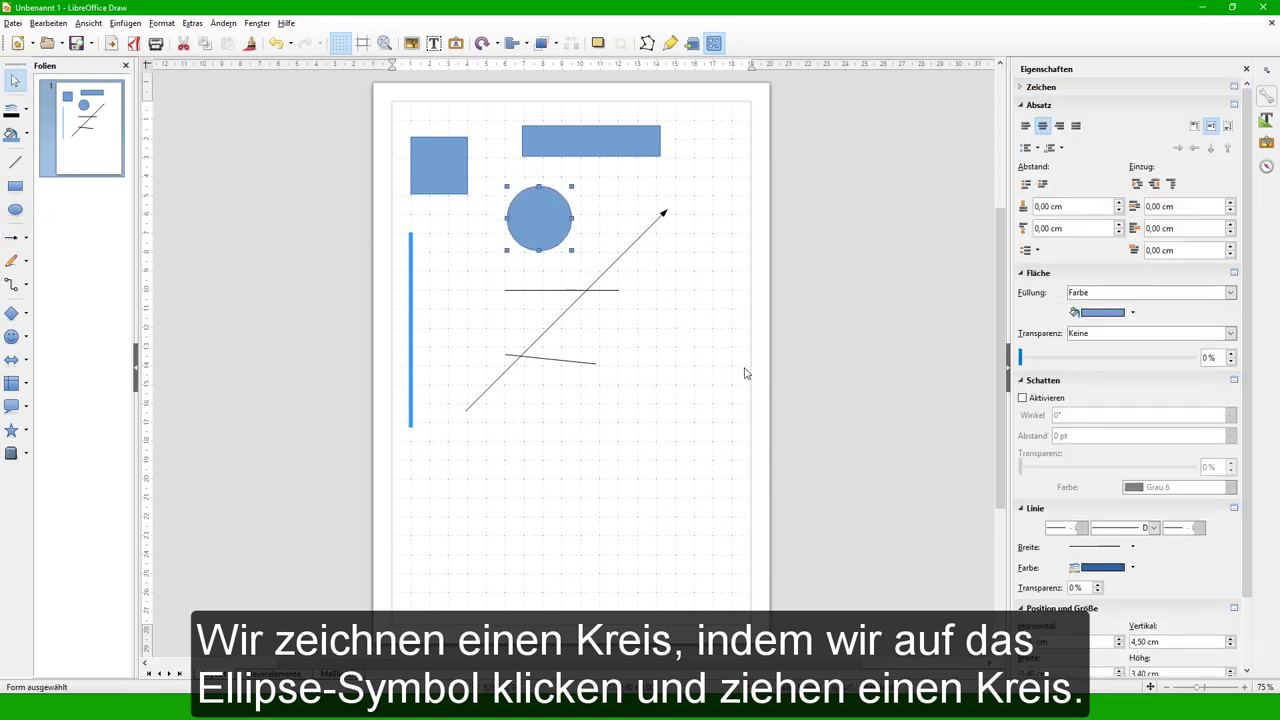
{"action": "key", "text": "shift"}
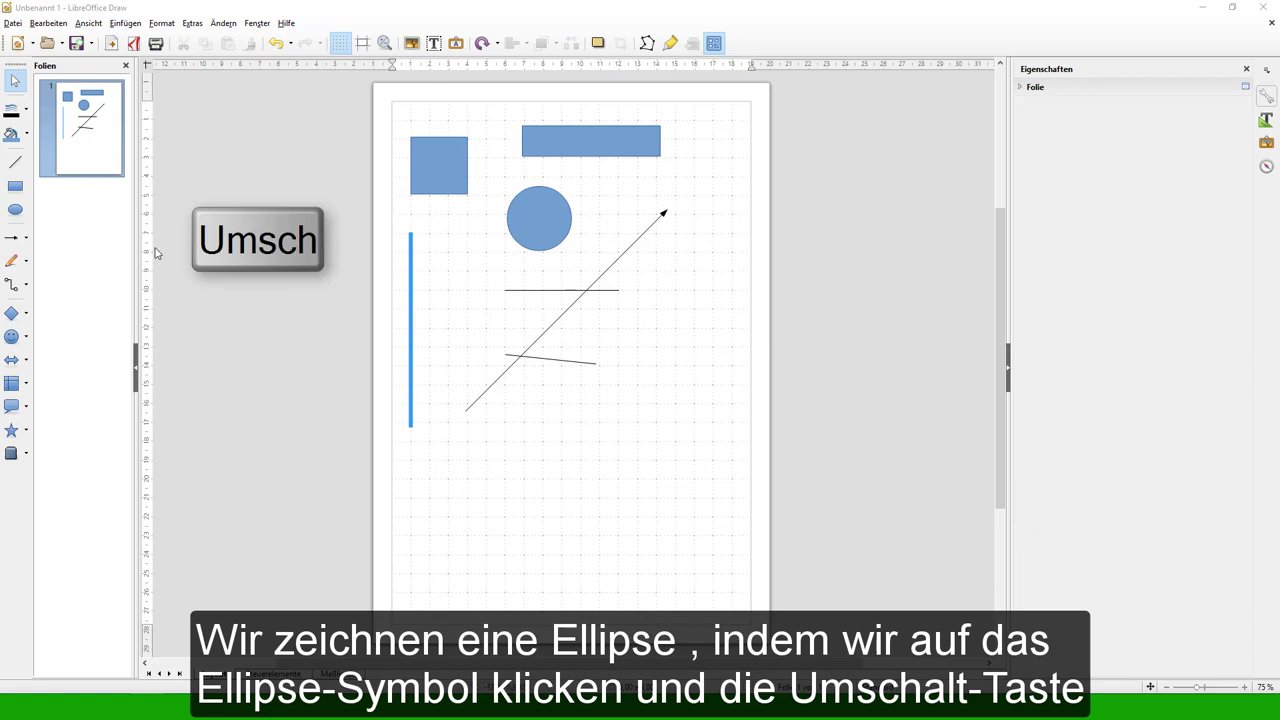
{"action": "left_click", "coordinate": [17, 212]}
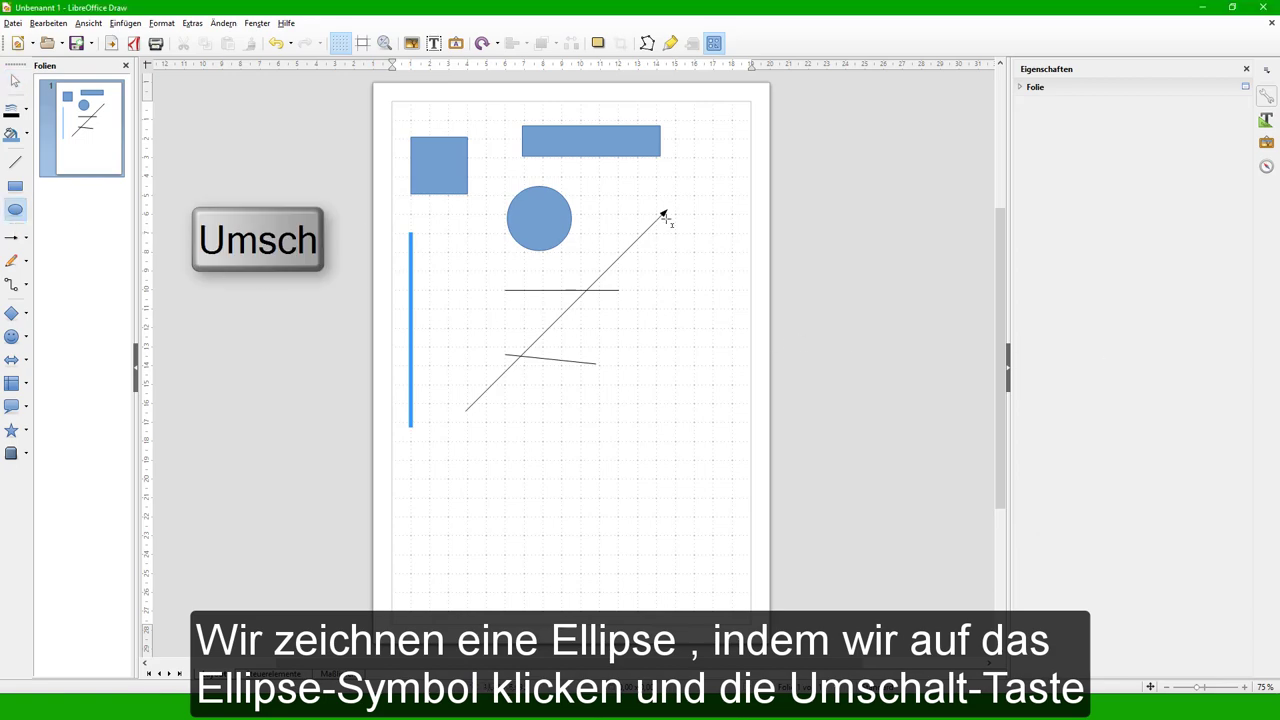
{"action": "left_click_drag", "start_coordinate": [671, 171], "coordinate": [751, 197]}
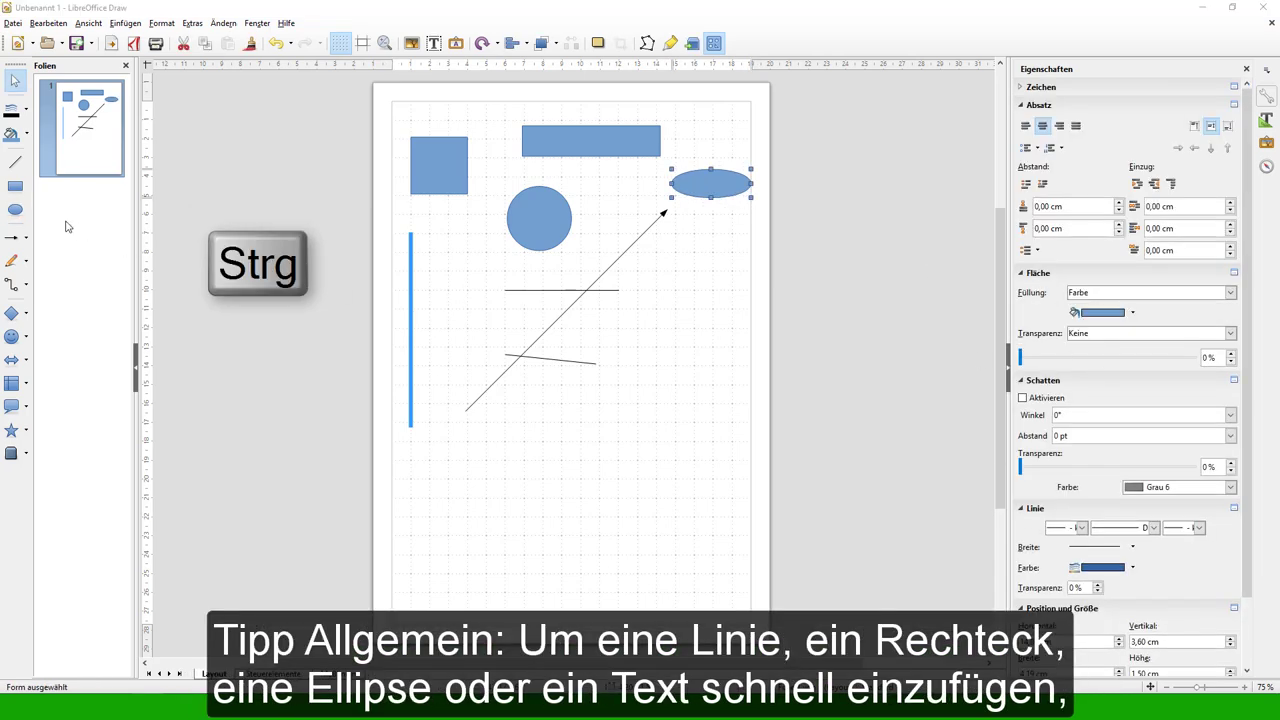
- Insert a default-size rectangle, ellipse, diamond, smiley face and double block arrow at the page centre and move them apart
{"action": "left_click", "coordinate": [15, 186], "text": "ctrl"}
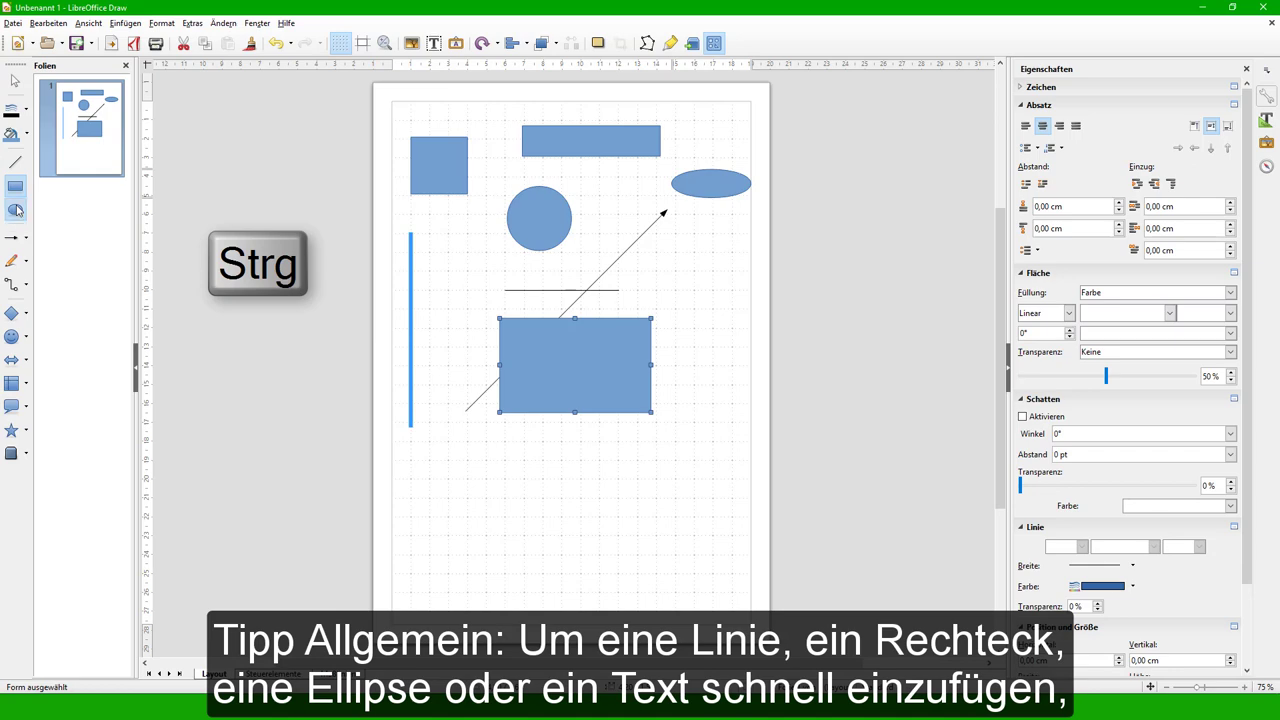
{"action": "left_click", "coordinate": [15, 209], "text": "ctrl"}
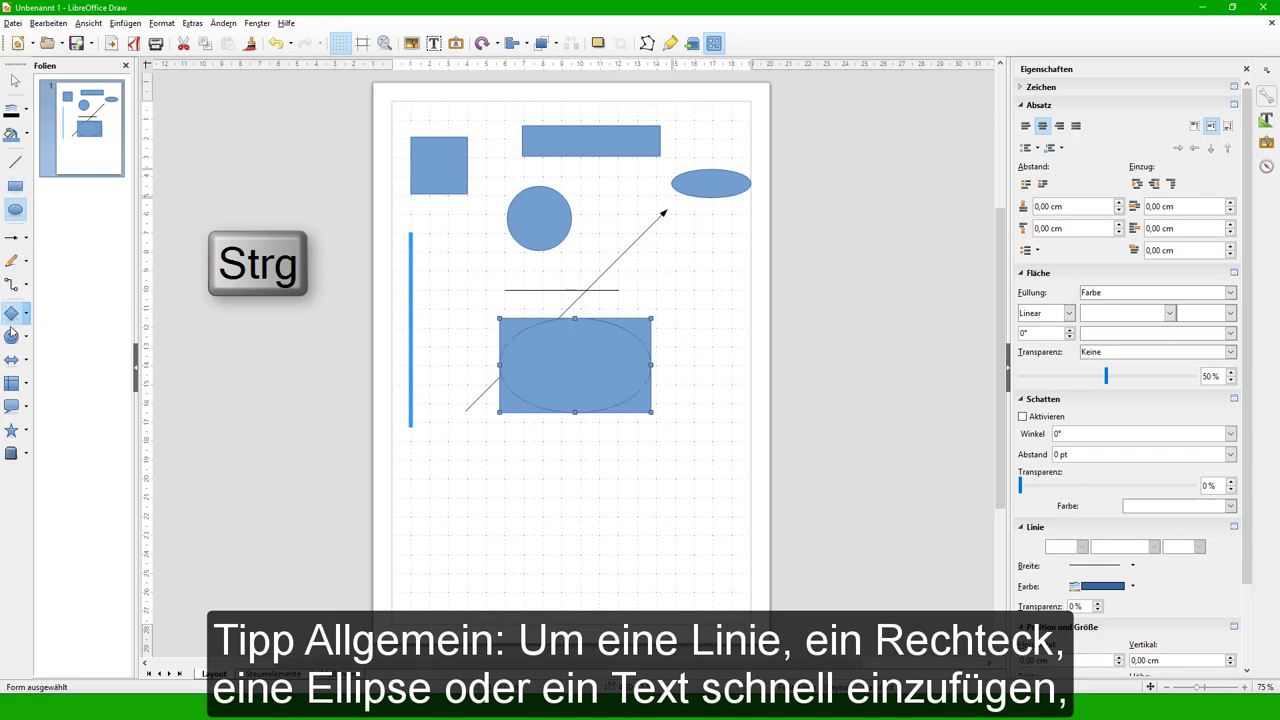
{"action": "left_click", "coordinate": [11, 336], "text": "ctrl"}
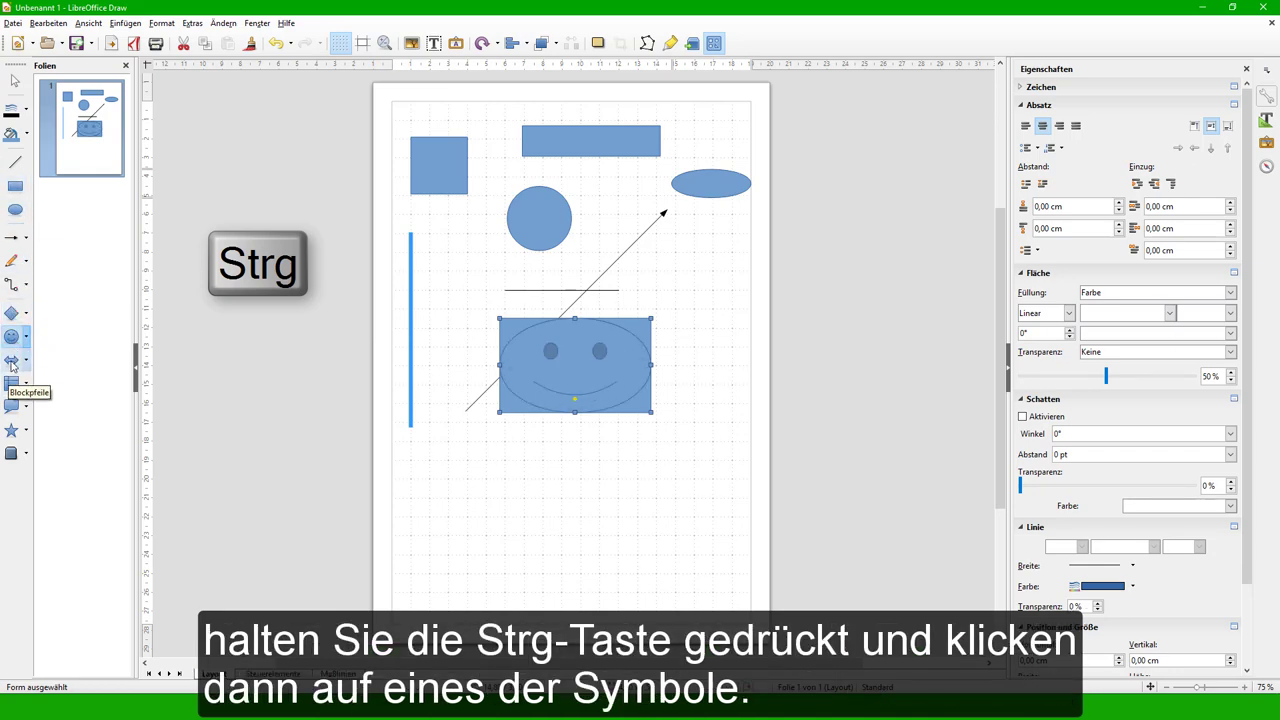
{"action": "left_click", "coordinate": [12, 361], "text": "ctrl"}
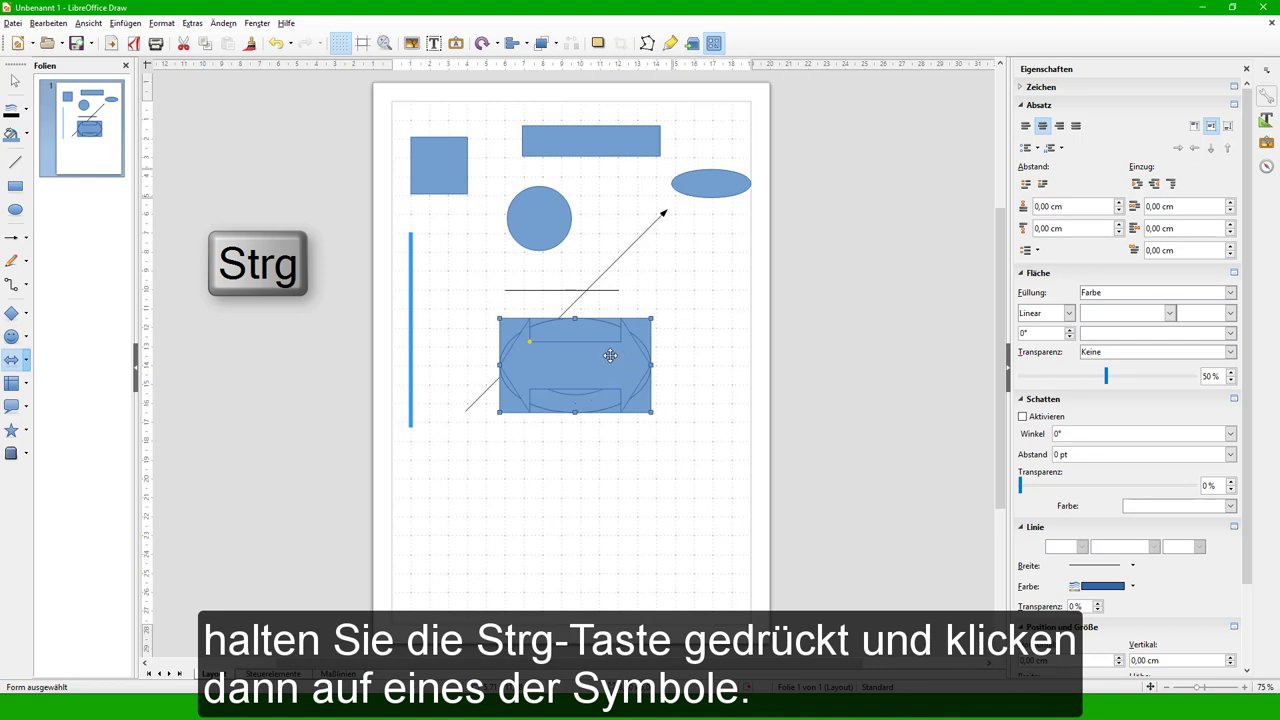
{"action": "left_click_drag", "start_coordinate": [600, 388], "coordinate": [548, 333]}
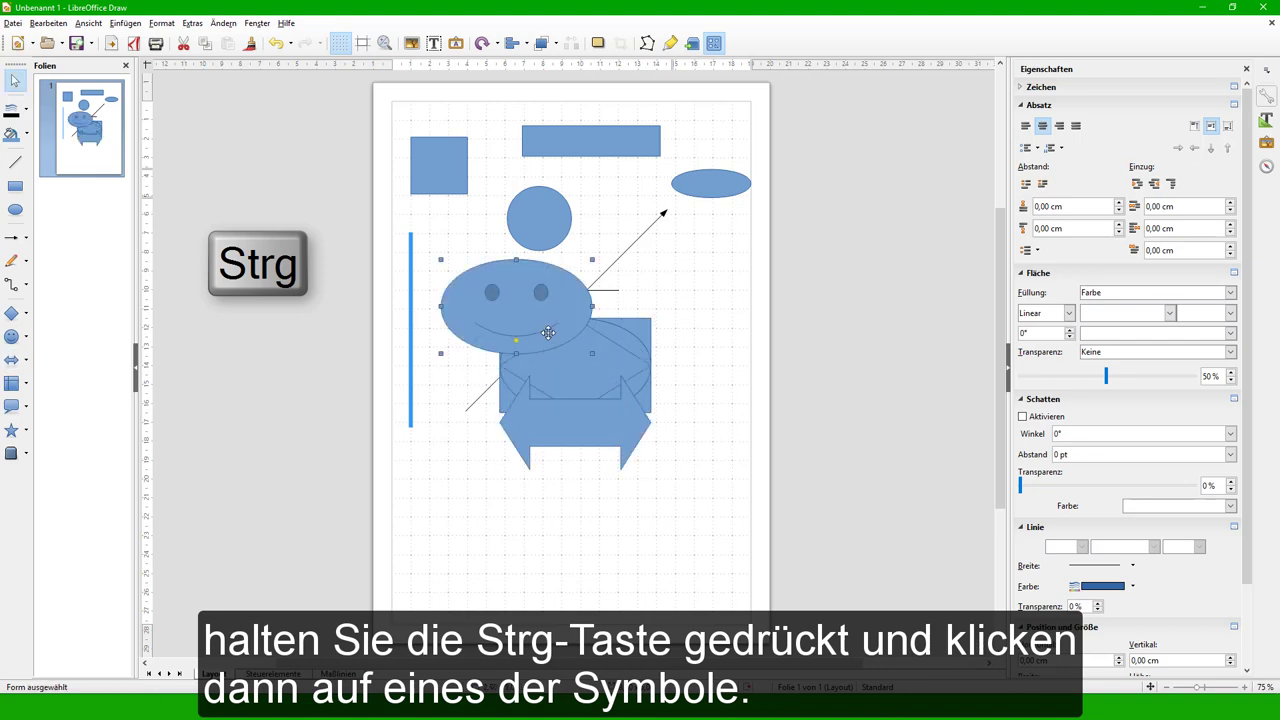
{"action": "left_click_drag", "start_coordinate": [603, 373], "coordinate": [511, 360]}
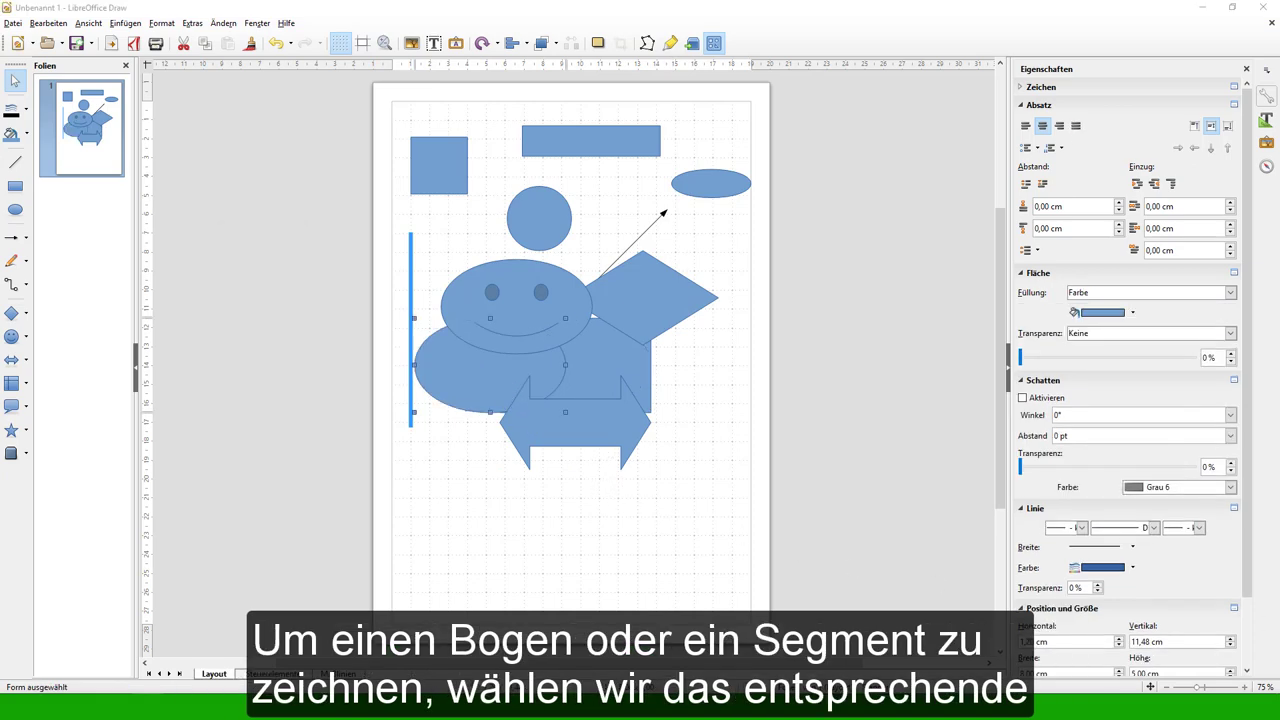
- Draw a circle segment from a guide circle about 2.8 cm across near the page's lower left, with its flat cut facing right
{"action": "left_click", "coordinate": [26, 313]}
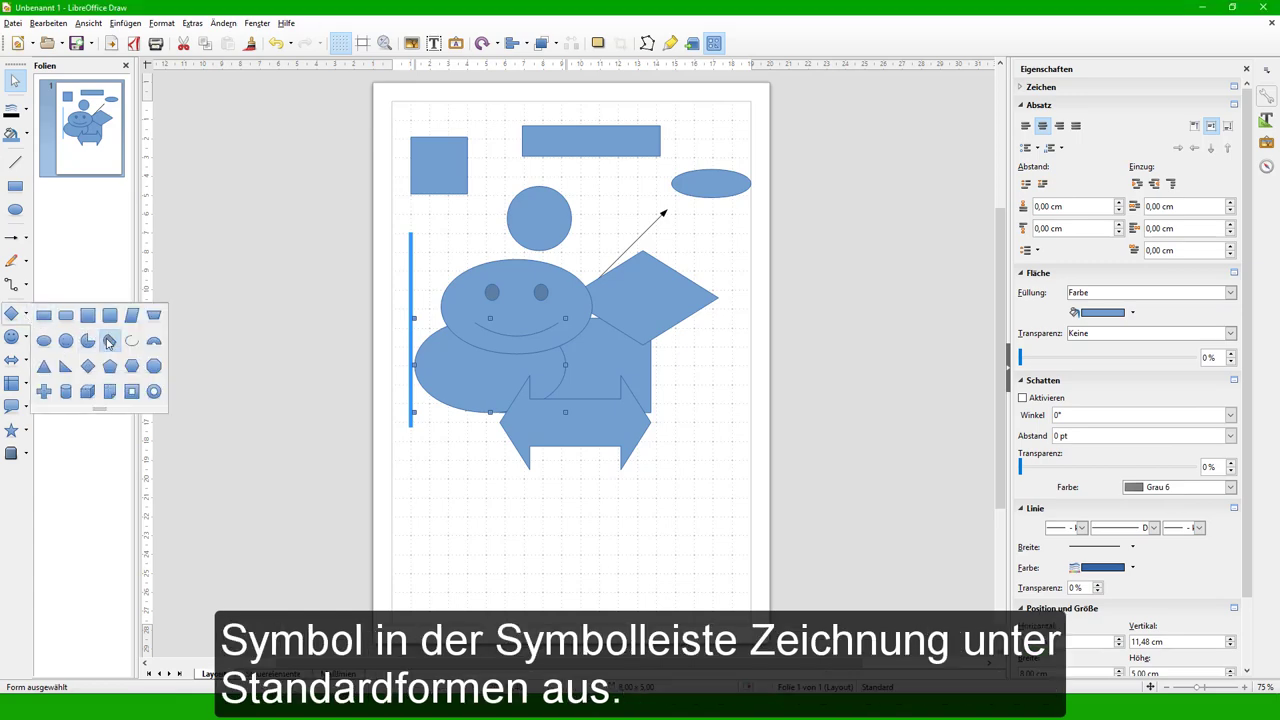
{"action": "left_click", "coordinate": [92, 339]}
{"action": "left_click_drag", "start_coordinate": [433, 487], "coordinate": [484, 541]}
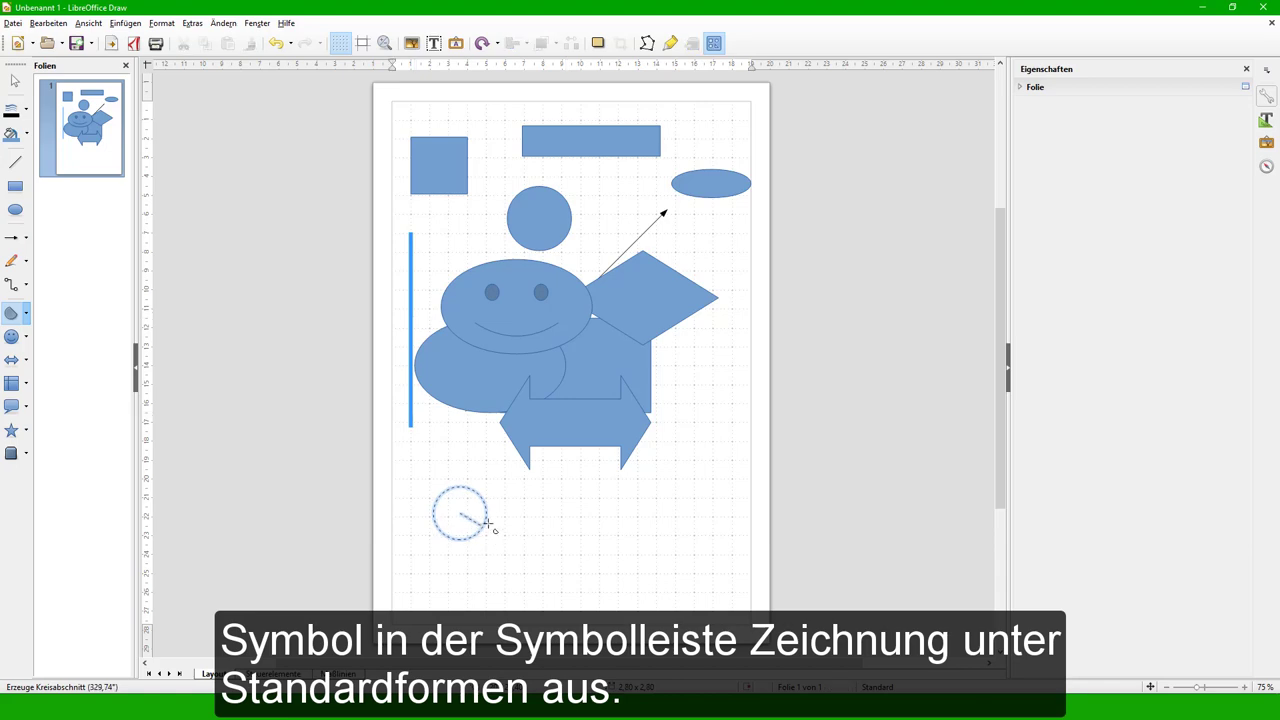
{"action": "left_click", "coordinate": [484, 497]}
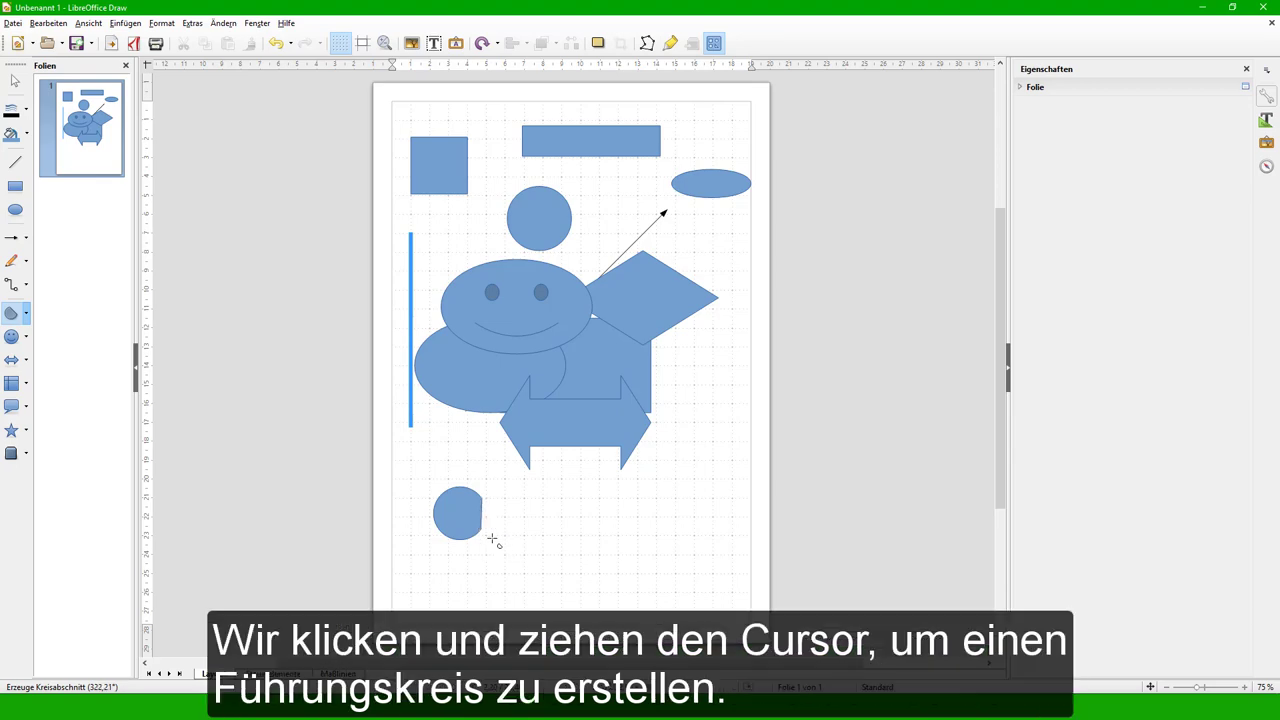
{"action": "left_click", "coordinate": [492, 539]}
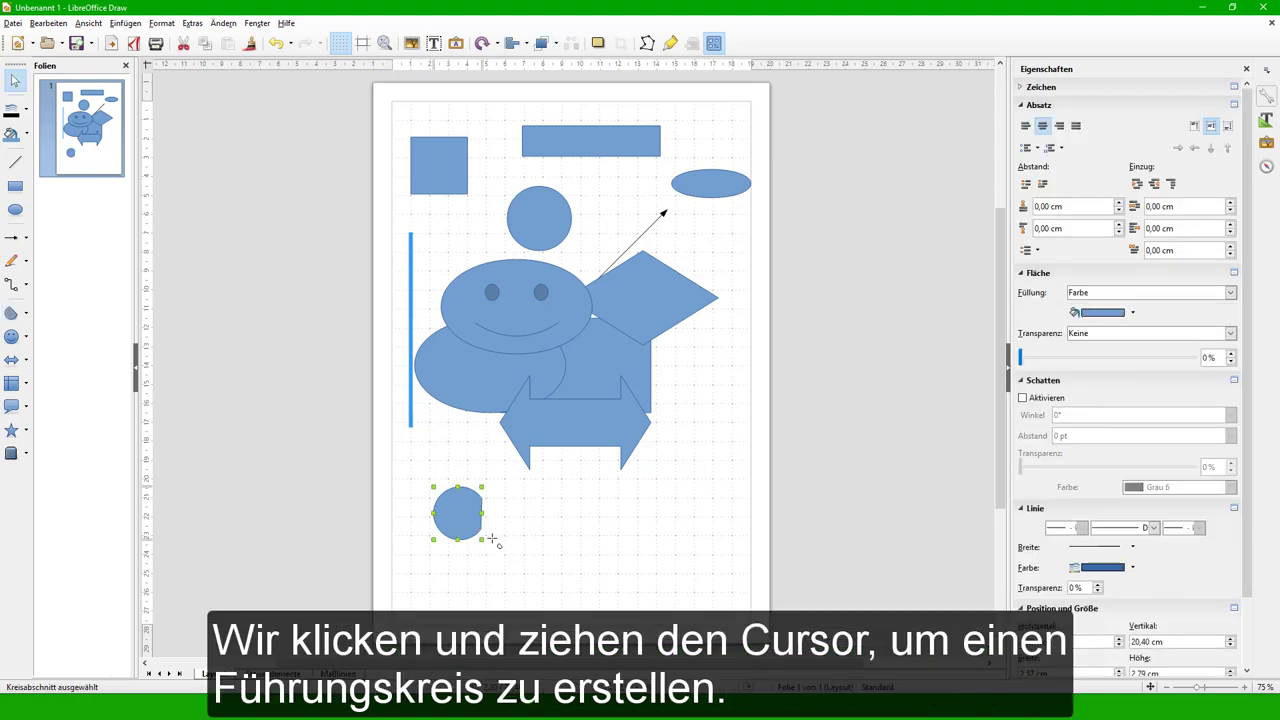
- Draw an arc on a guide circle about 3.9 cm across near the page's lower edge, from about 187° to 350°, and deselect it
{"action": "left_click", "coordinate": [26, 315]}
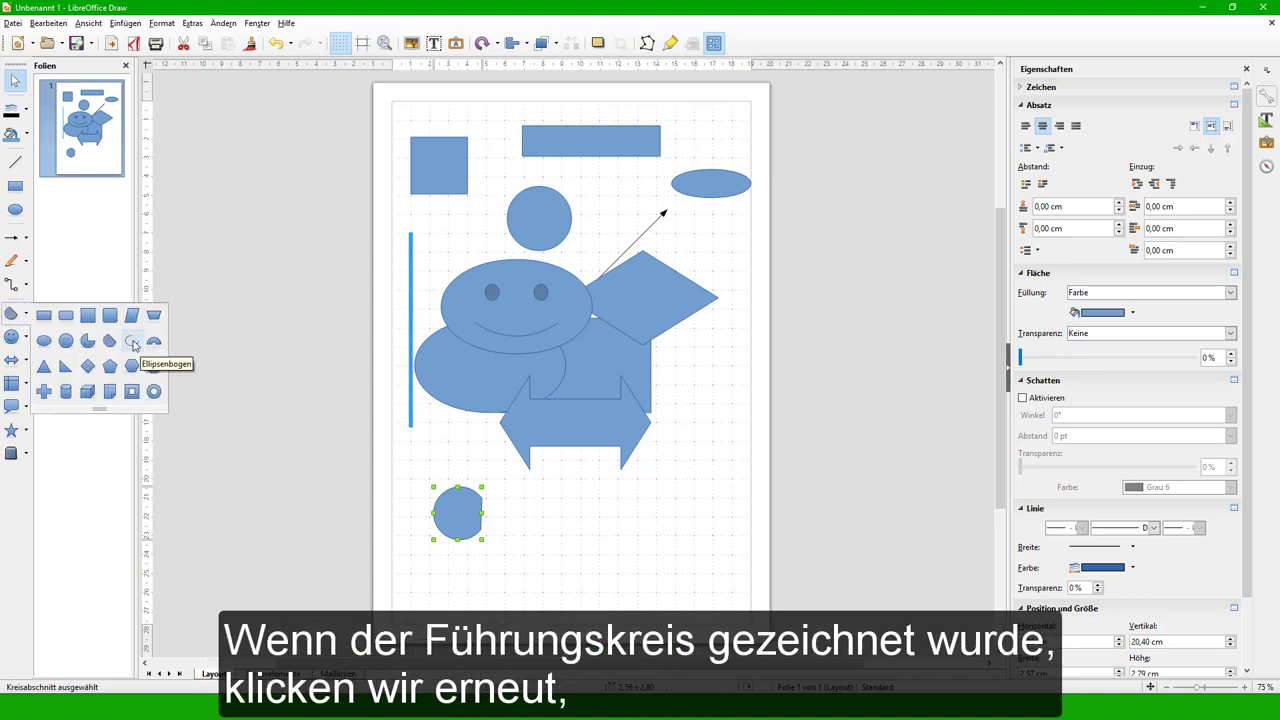
{"action": "left_click", "coordinate": [132, 341]}
{"action": "left_click_drag", "start_coordinate": [576, 516], "coordinate": [650, 590]}
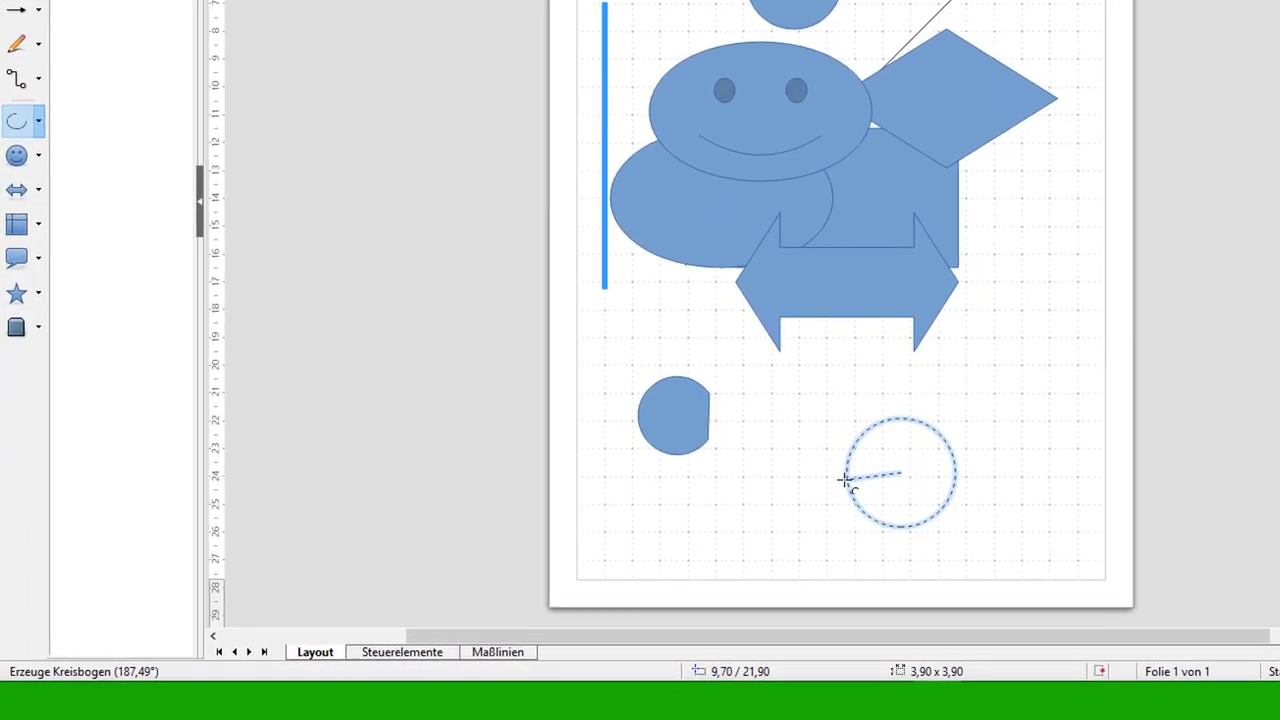
{"action": "left_click", "coordinate": [589, 551]}
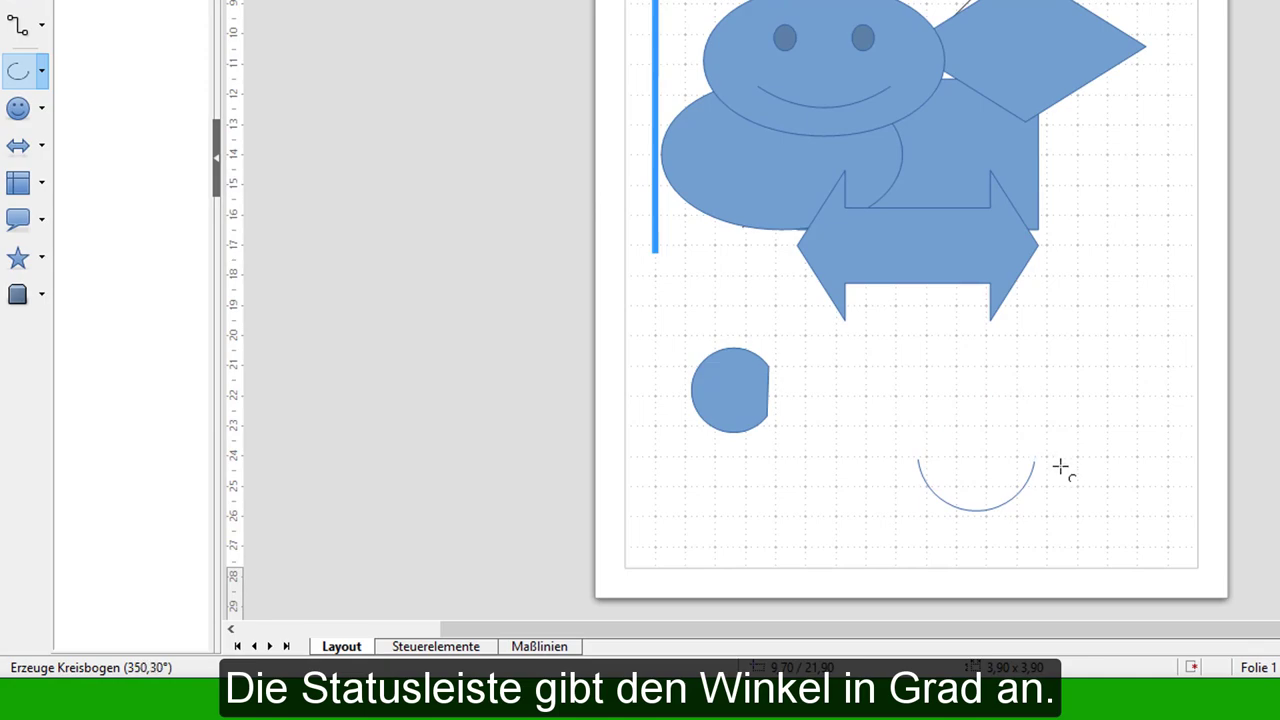
{"action": "left_click", "coordinate": [1060, 462]}
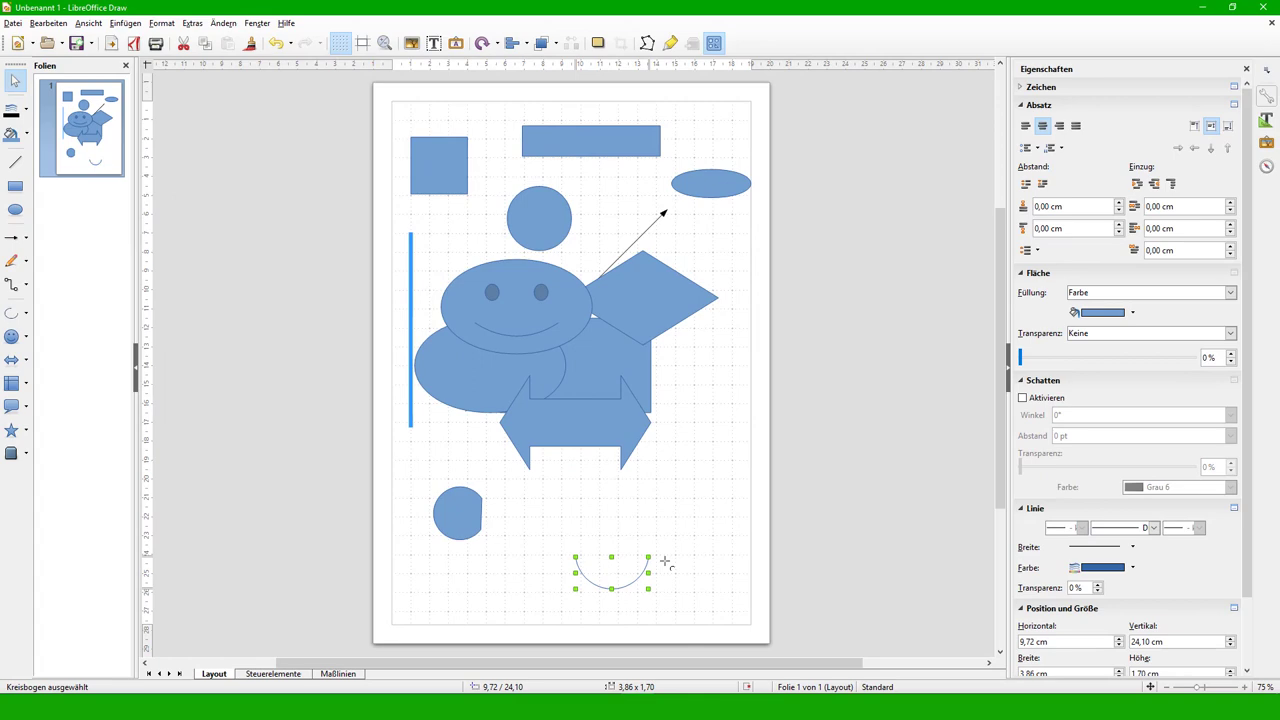
{"action": "left_click", "coordinate": [723, 580]}
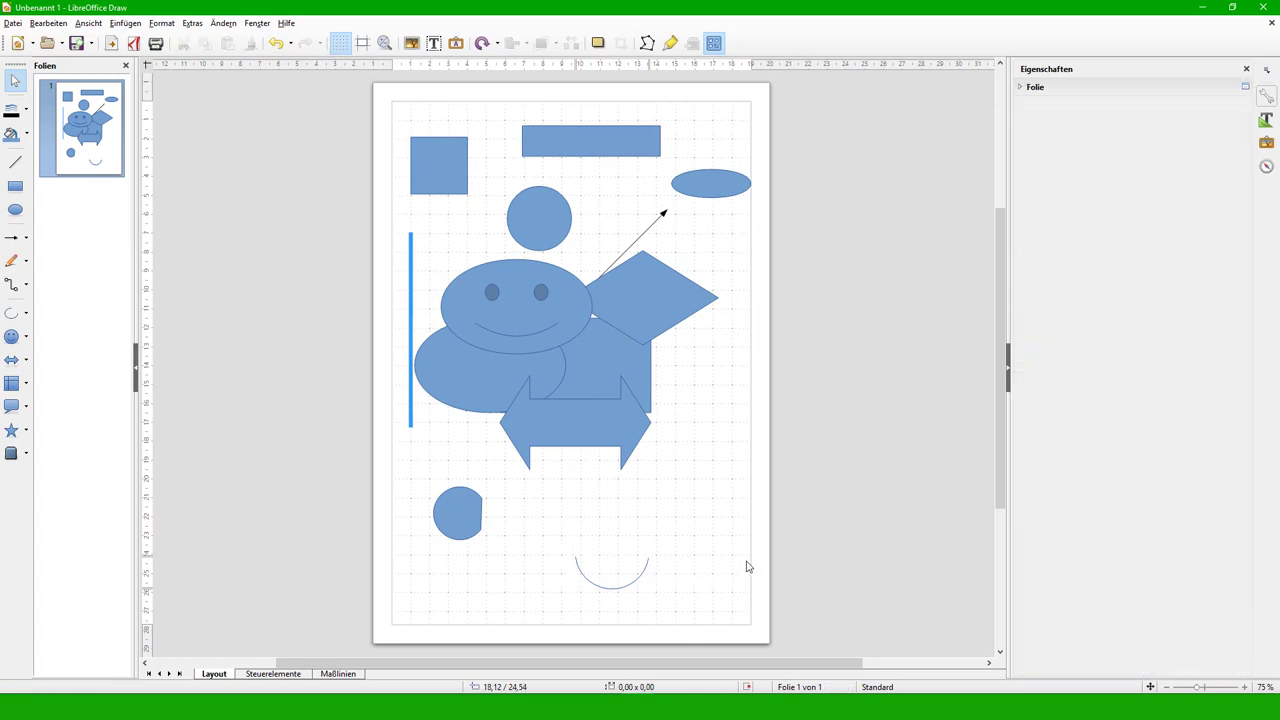